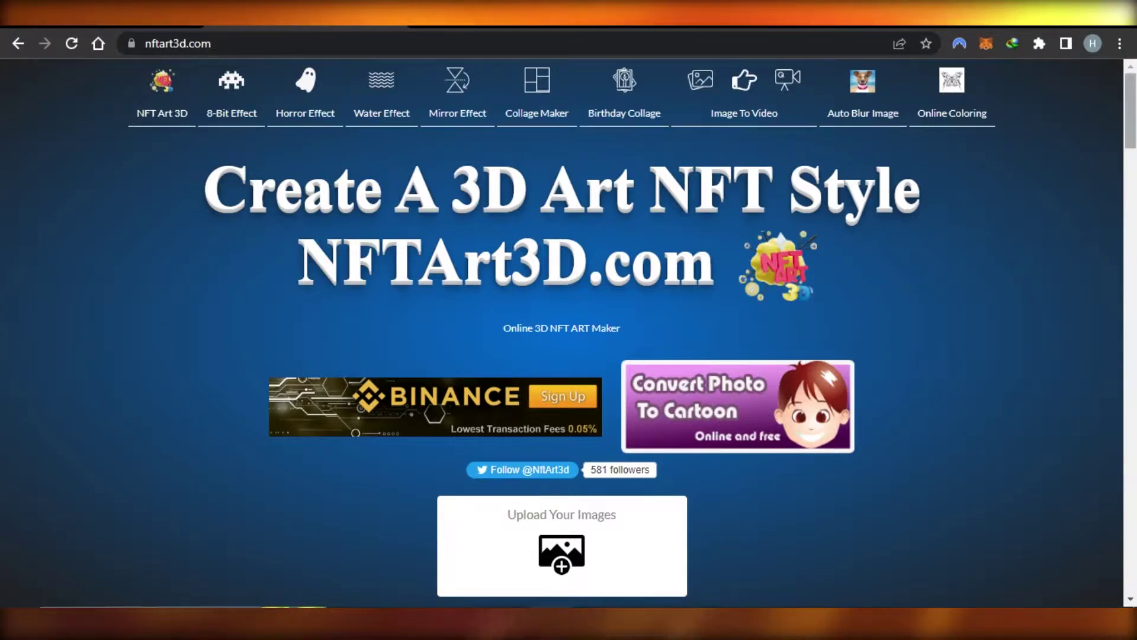
Look through the NFTArt3D home page, including the image upload area, sample 3D effects, Top NFTs Gems and related tools
{"action": "scroll", "coordinate": [562, 332], "scroll_direction": "down", "scroll_amount": 8}
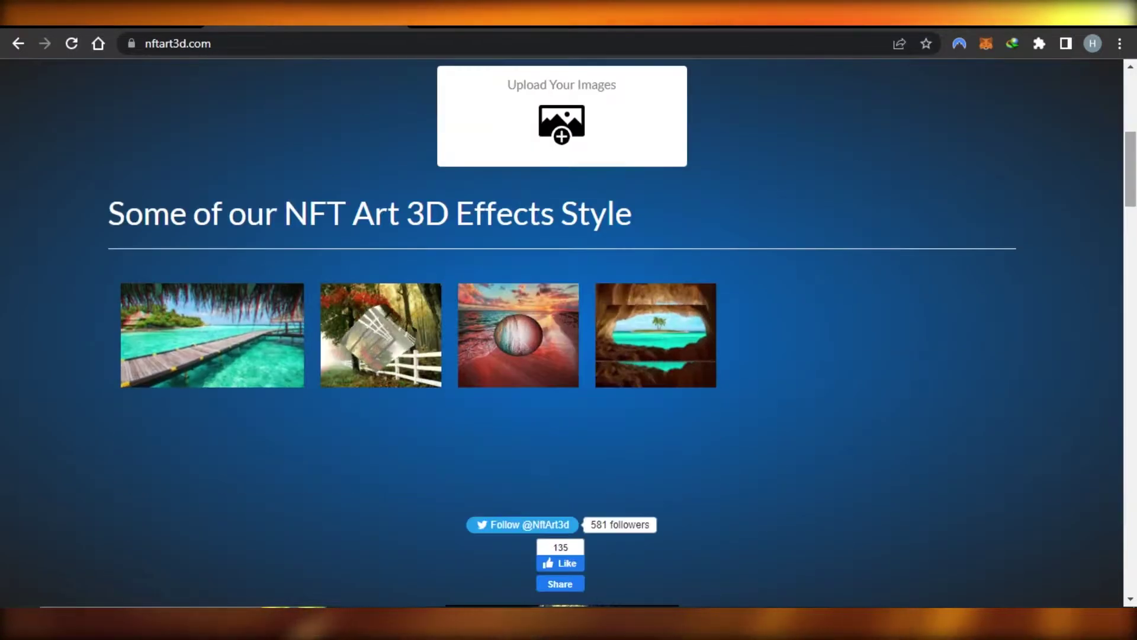
{"action": "scroll", "coordinate": [561, 332], "scroll_direction": "down", "scroll_amount": 10}
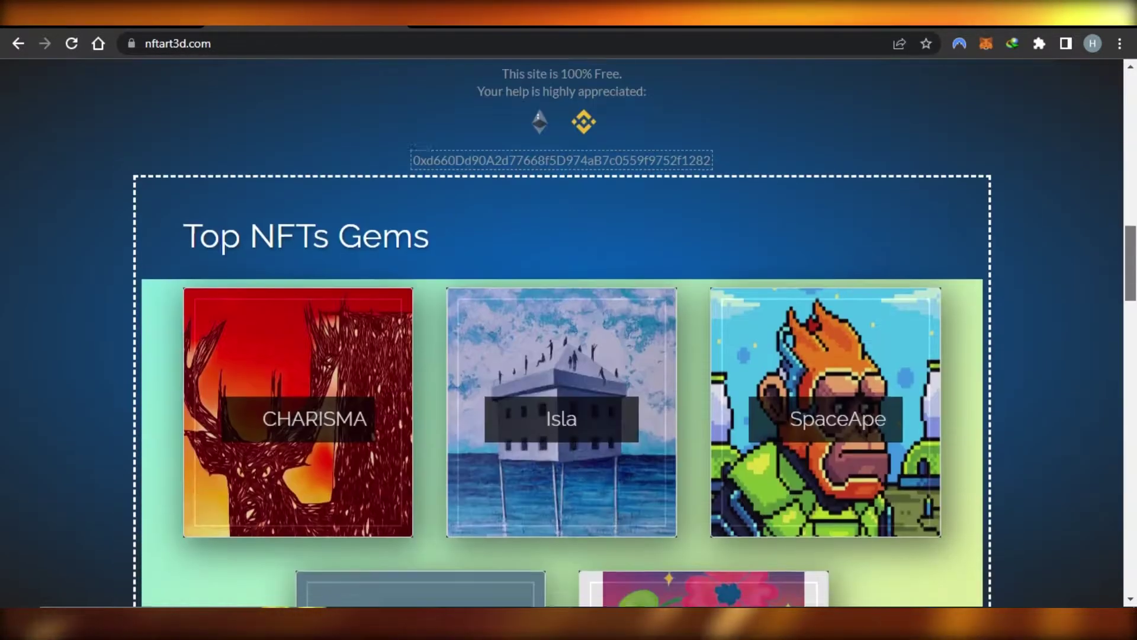
{"action": "scroll", "coordinate": [562, 331], "scroll_direction": "down", "scroll_amount": 7}
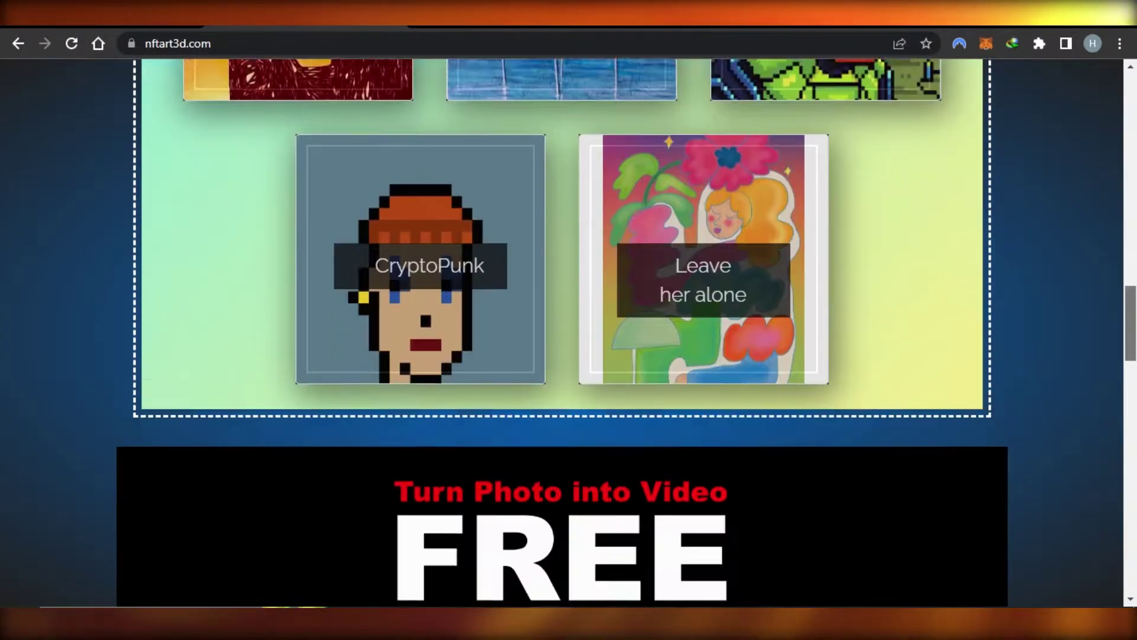
{"action": "scroll", "coordinate": [562, 331], "scroll_direction": "down", "scroll_amount": 10}
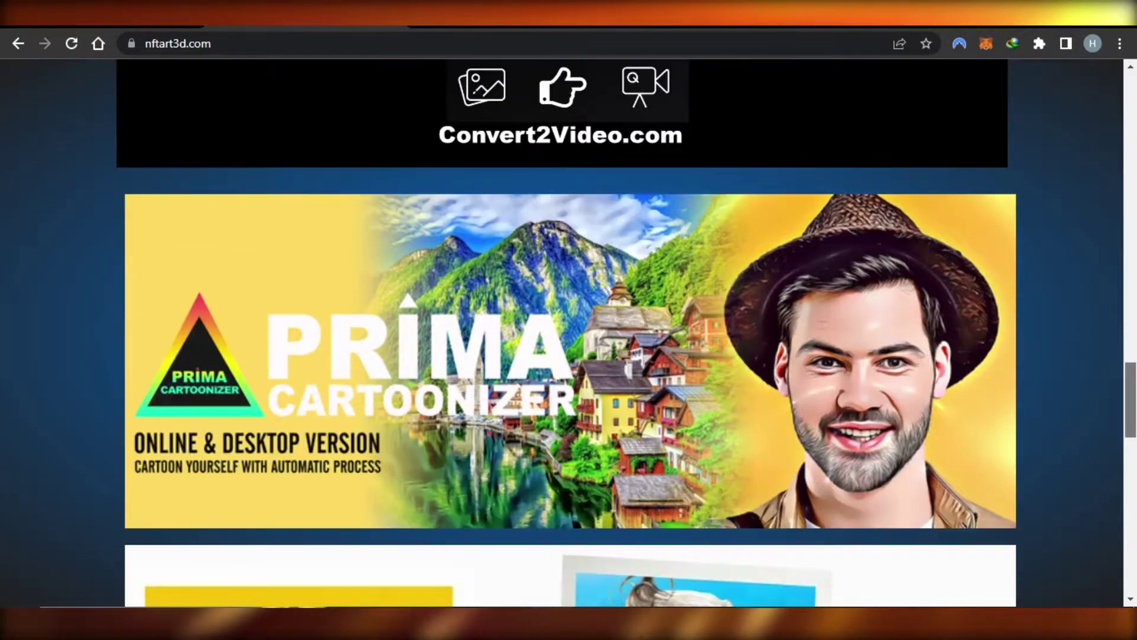
{"action": "scroll", "coordinate": [562, 331], "scroll_direction": "down", "scroll_amount": 8}
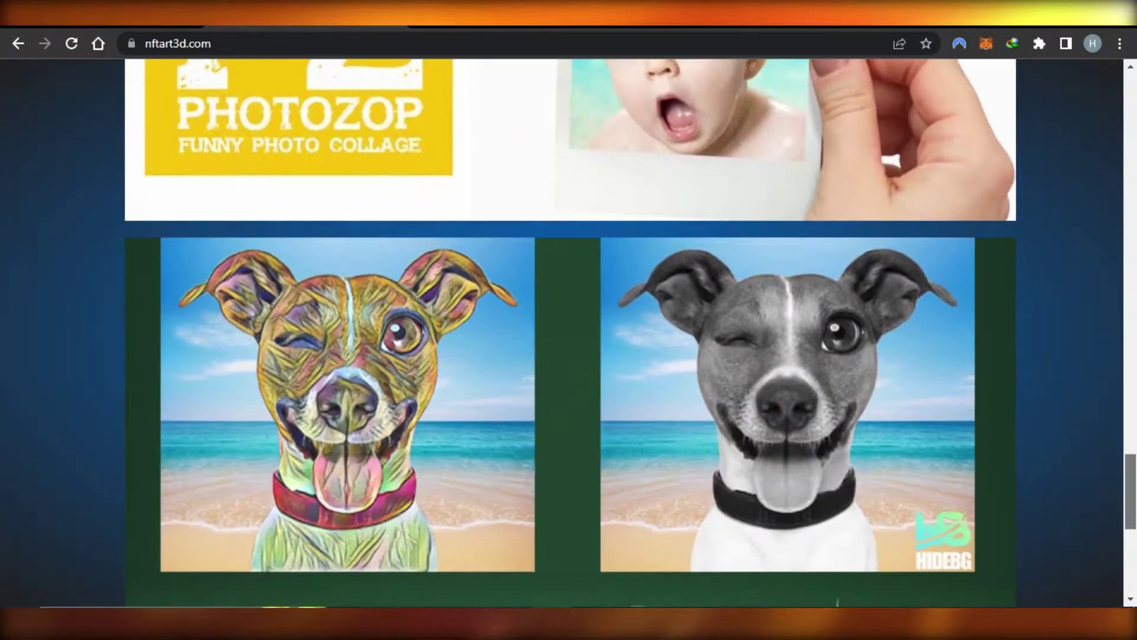
{"action": "scroll", "coordinate": [561, 332], "scroll_direction": "up", "scroll_amount": 2}
{"action": "scroll", "coordinate": [562, 332], "scroll_direction": "up", "scroll_amount": 15}
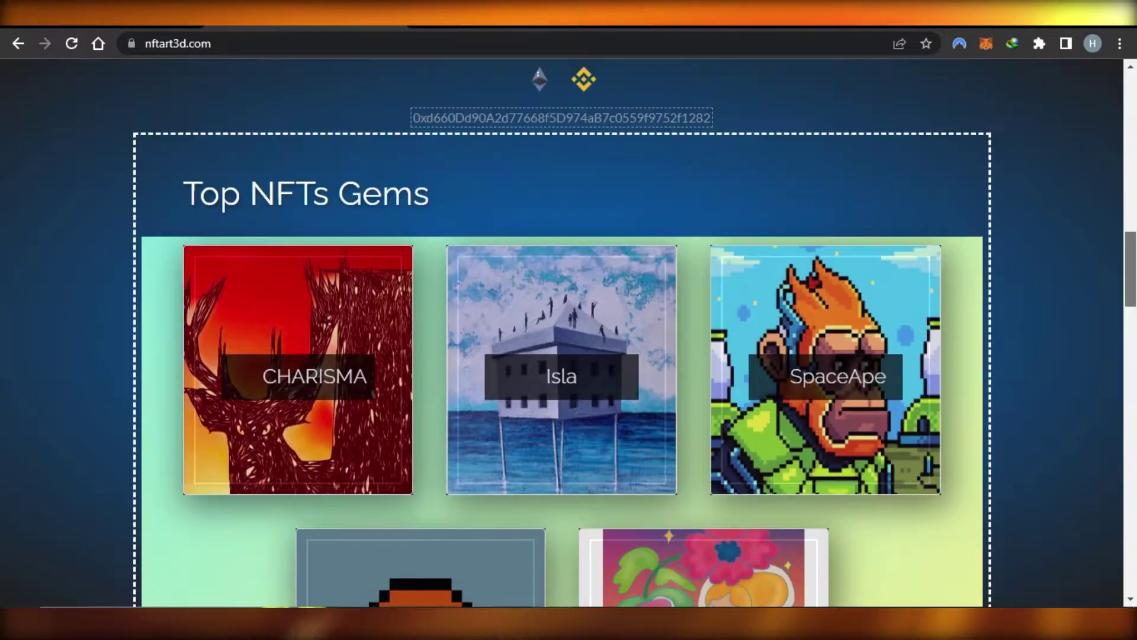
{"action": "scroll", "coordinate": [561, 331], "scroll_direction": "up", "scroll_amount": 15}
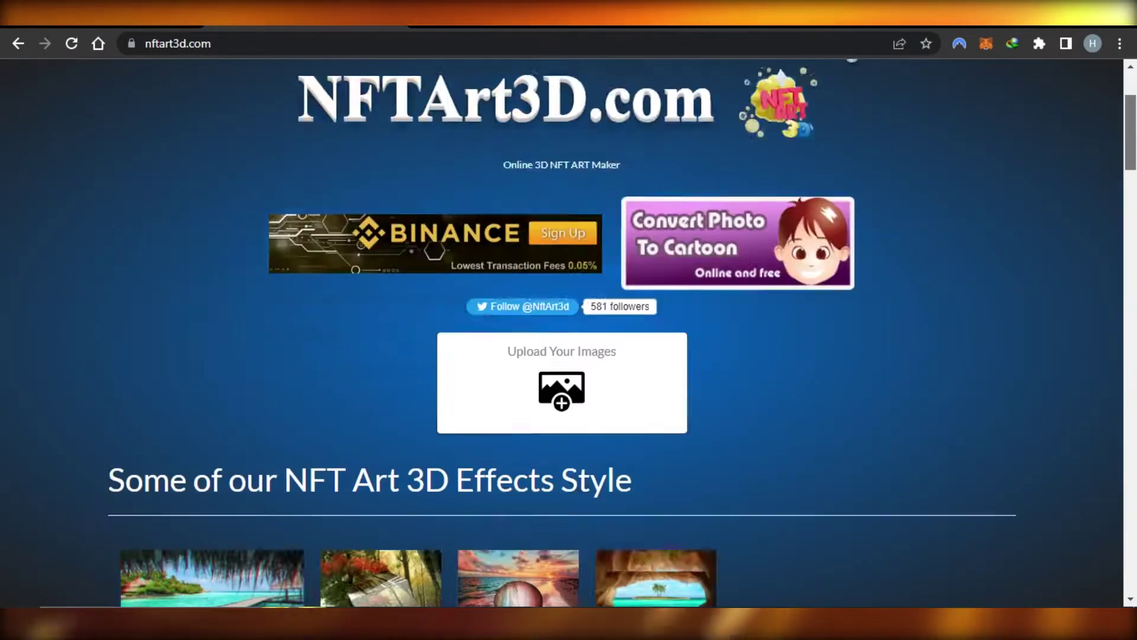
{"action": "scroll", "coordinate": [562, 332], "scroll_direction": "up", "scroll_amount": 1}
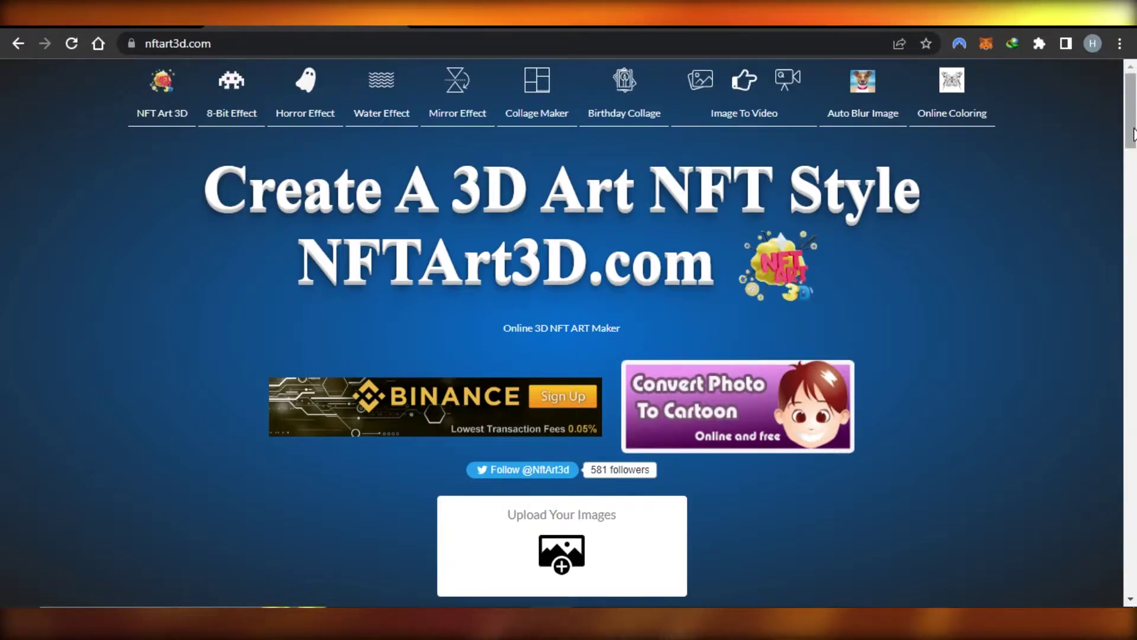
{"action": "scroll", "coordinate": [1133, 134], "scroll_direction": "down", "scroll_amount": 8}
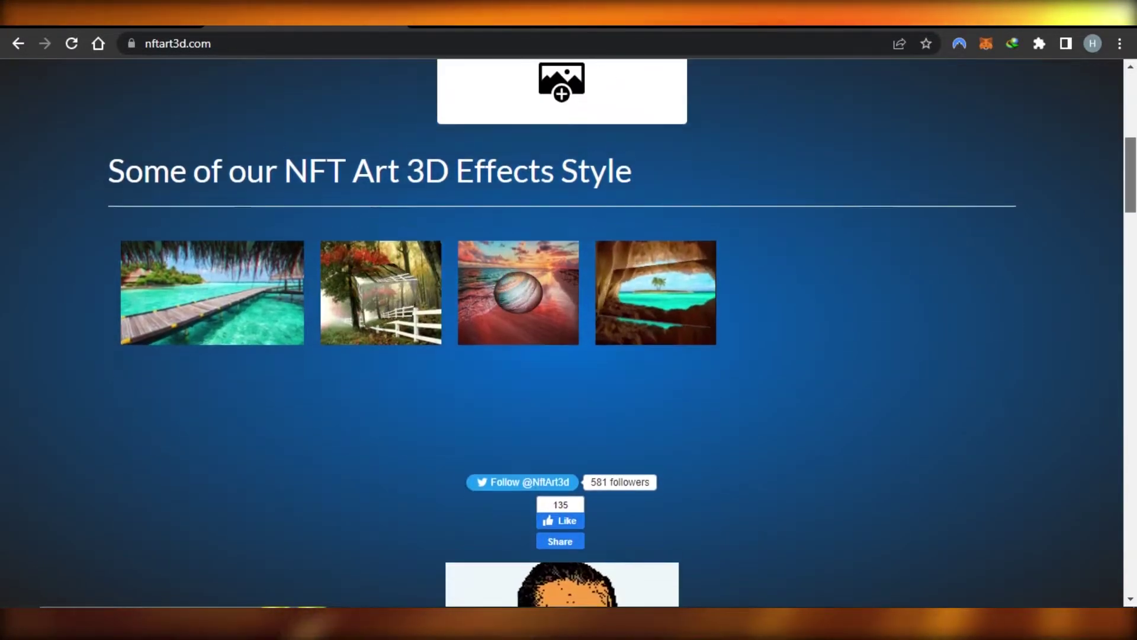
{"action": "scroll", "coordinate": [562, 331], "scroll_direction": "up", "scroll_amount": 8}
{"action": "scroll", "coordinate": [562, 331], "scroll_direction": "down", "scroll_amount": 7}
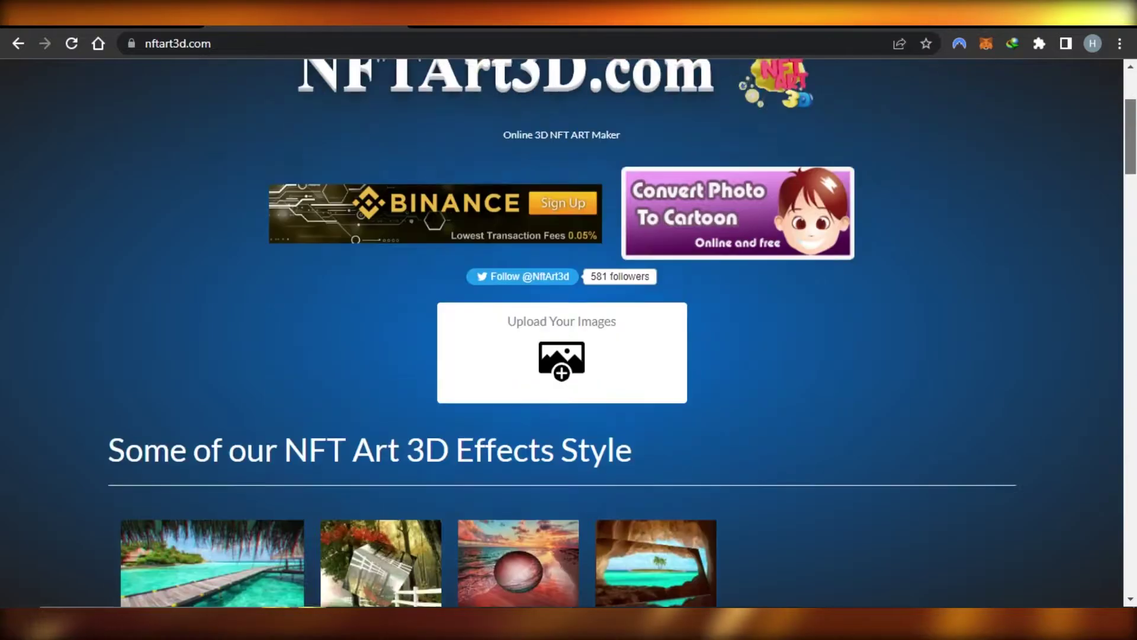
{"action": "scroll", "coordinate": [562, 331], "scroll_direction": "down", "scroll_amount": 2}
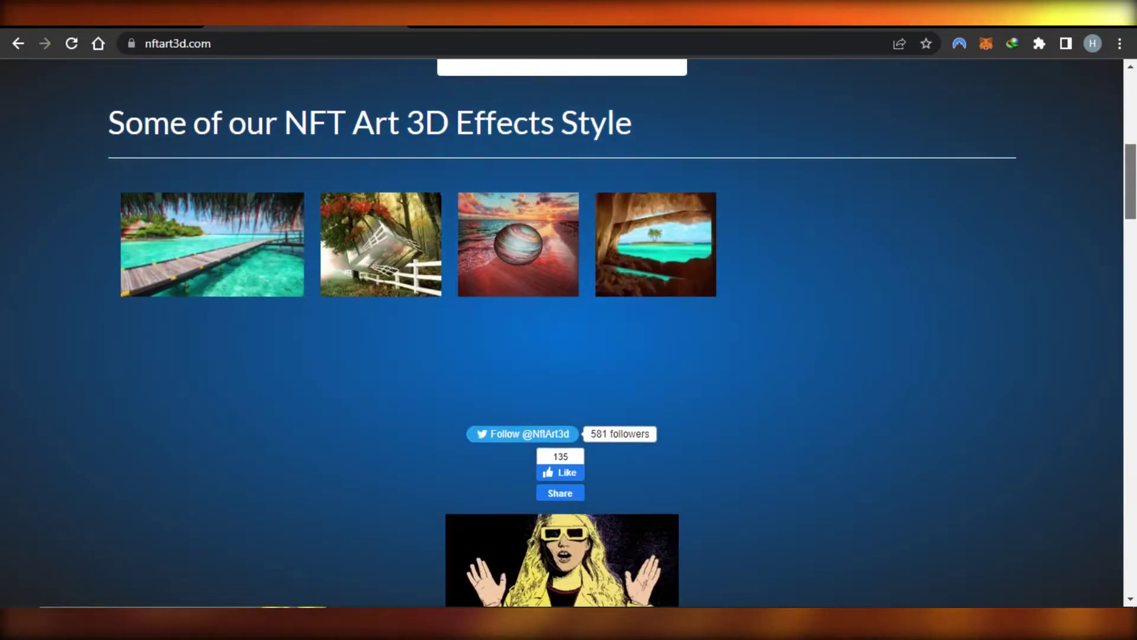
{"action": "scroll", "coordinate": [562, 332], "scroll_direction": "up", "scroll_amount": 3}
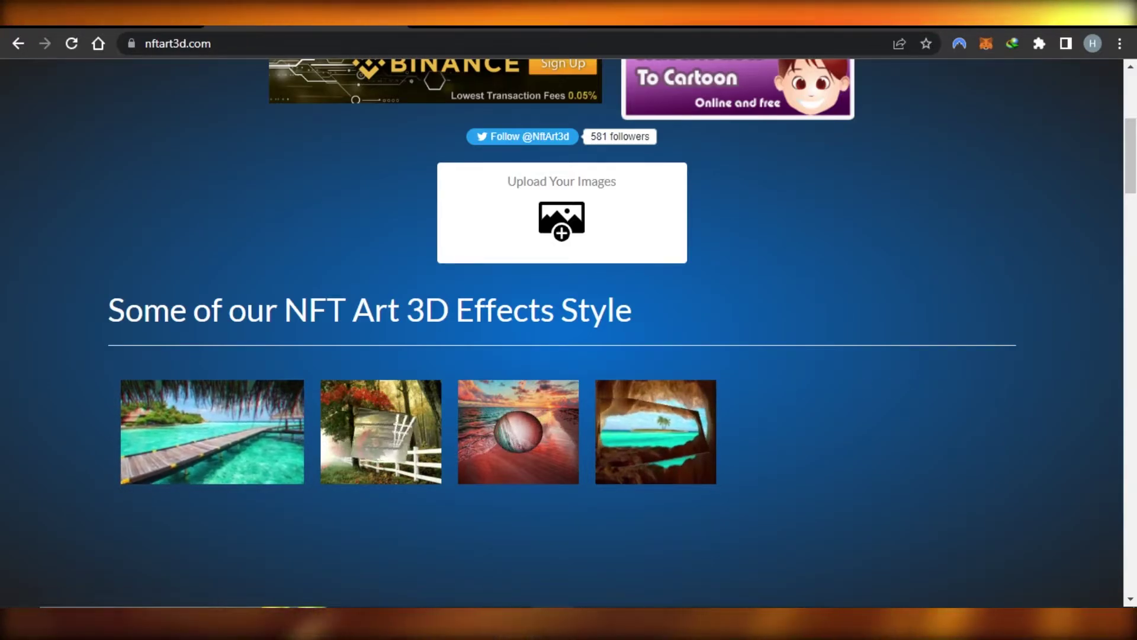
Upload the Christmas tree image and continue without an image background
{"action": "mouse_move", "coordinate": [1130, 172]}
{"action": "left_mouse_down"}
{"action": "mouse_move", "coordinate": [1135, 130]}
{"action": "mouse_move", "coordinate": [1135, 166]}
{"action": "left_mouse_up"}
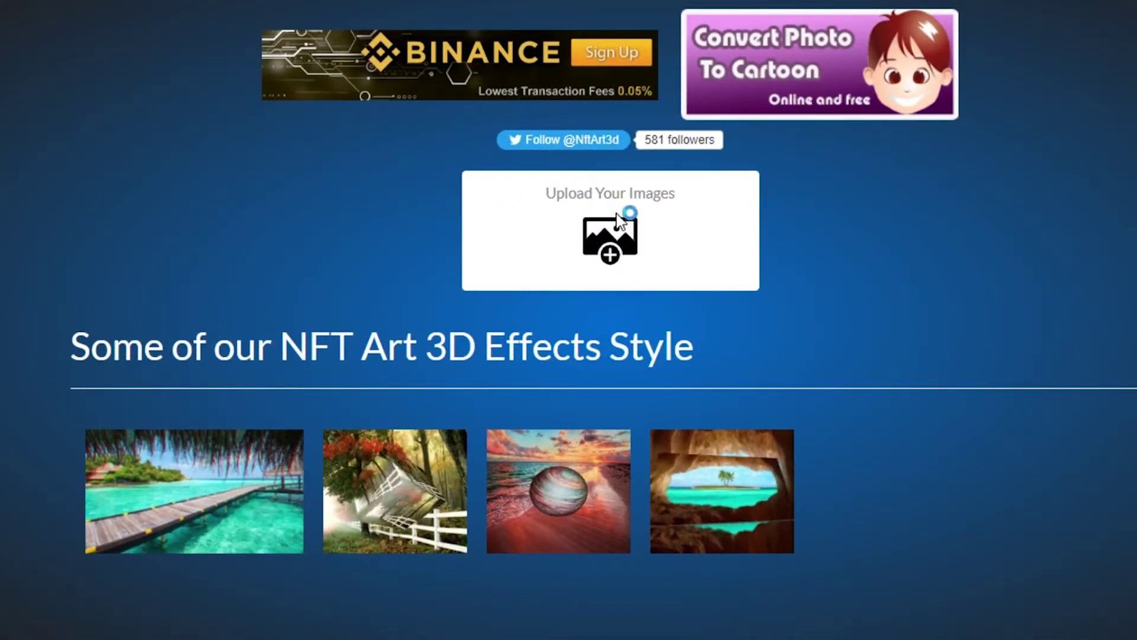
{"action": "left_click", "coordinate": [617, 220]}
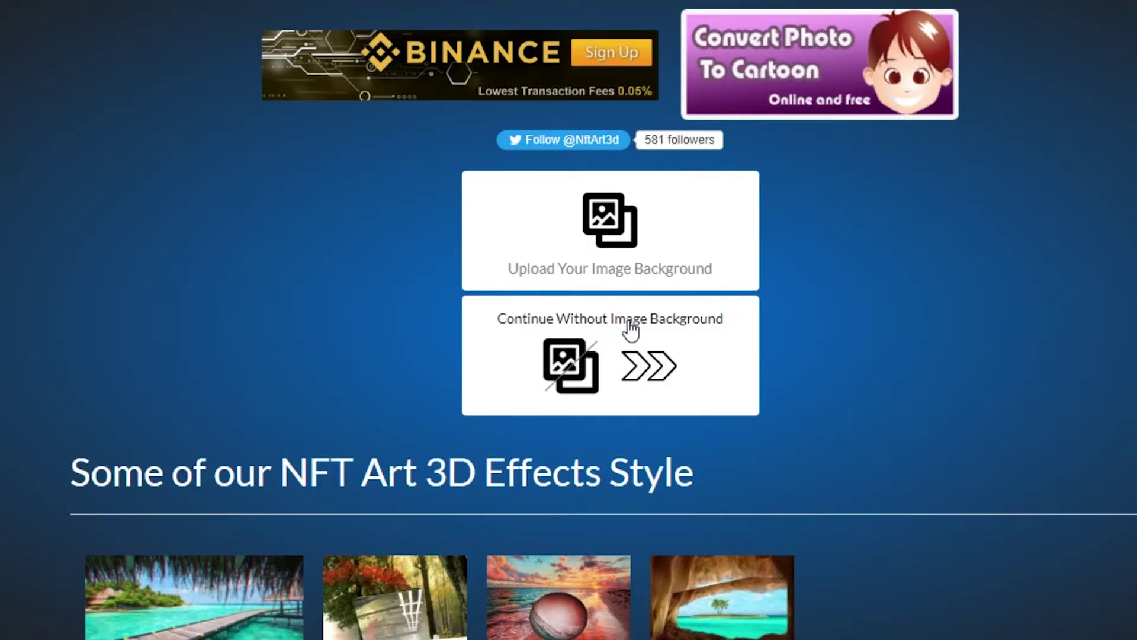
{"action": "left_click", "coordinate": [667, 374]}
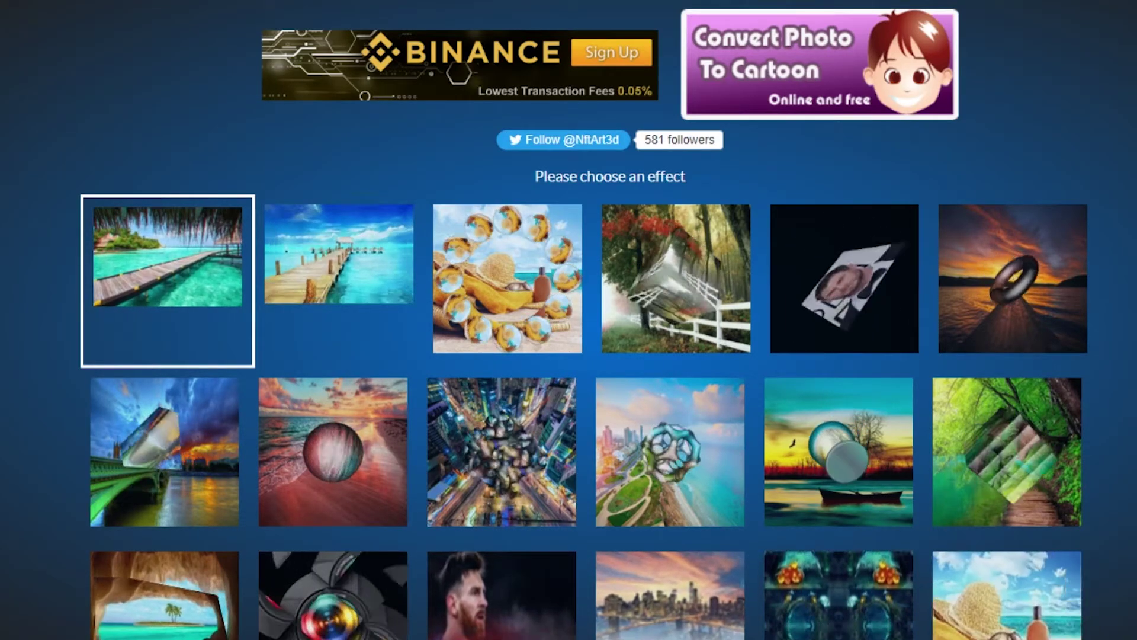
Choose 3D Art Effect 12, the tiled cube over the green forest path, and create the 3D art
{"action": "scroll", "coordinate": [890, 331], "scroll_direction": "down", "scroll_amount": 1}
{"action": "scroll", "coordinate": [569, 331], "scroll_direction": "down", "scroll_amount": 2}
{"action": "scroll", "coordinate": [569, 332], "scroll_direction": "up", "scroll_amount": 2}
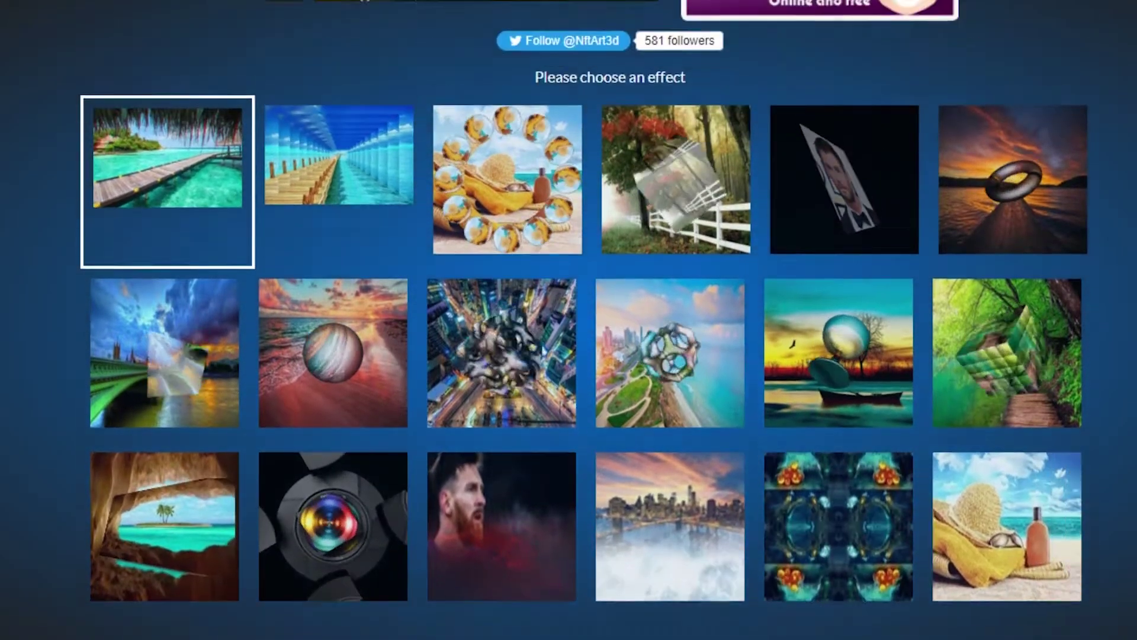
{"action": "scroll", "coordinate": [569, 332], "scroll_direction": "up", "scroll_amount": 1}
{"action": "scroll", "coordinate": [569, 332], "scroll_direction": "down", "scroll_amount": 2}
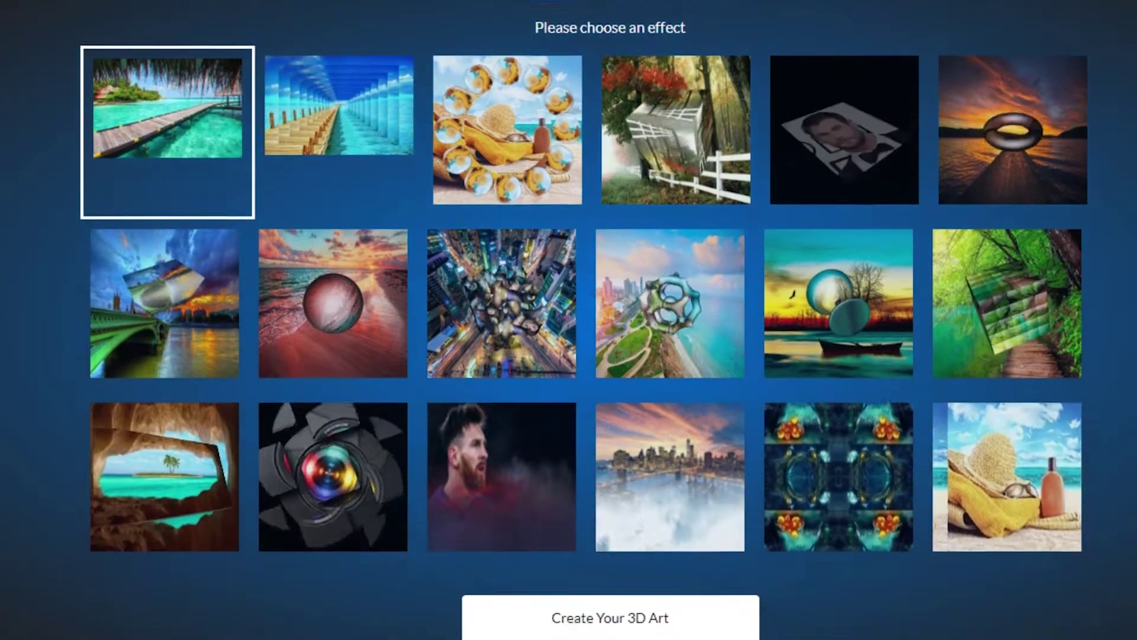
{"action": "scroll", "coordinate": [568, 331], "scroll_direction": "up", "scroll_amount": 1}
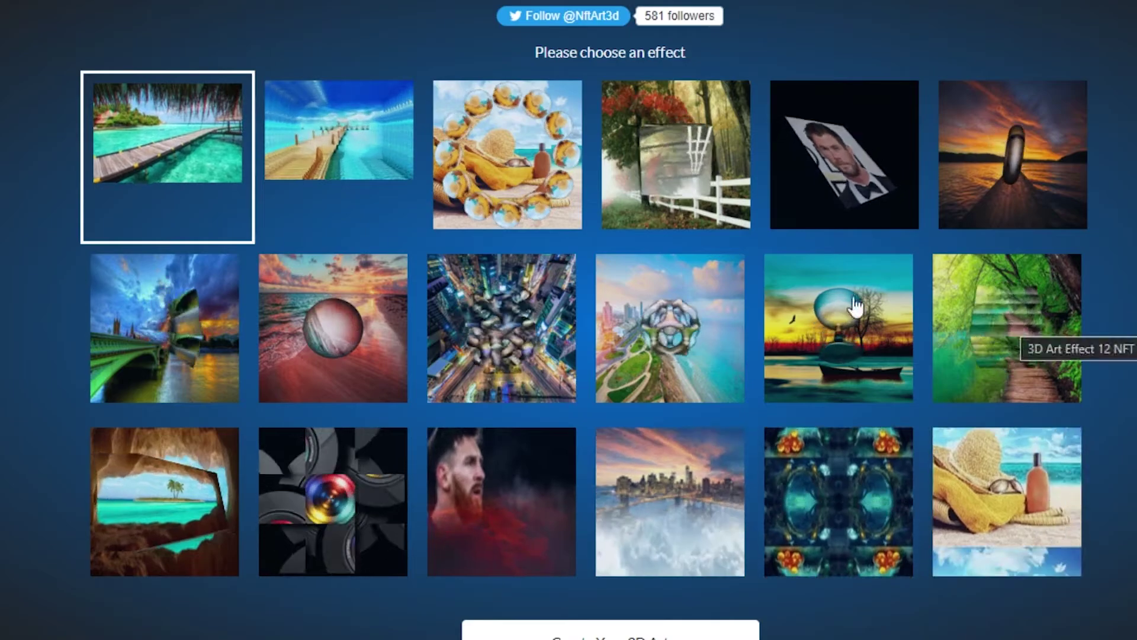
{"action": "left_click", "coordinate": [993, 346]}
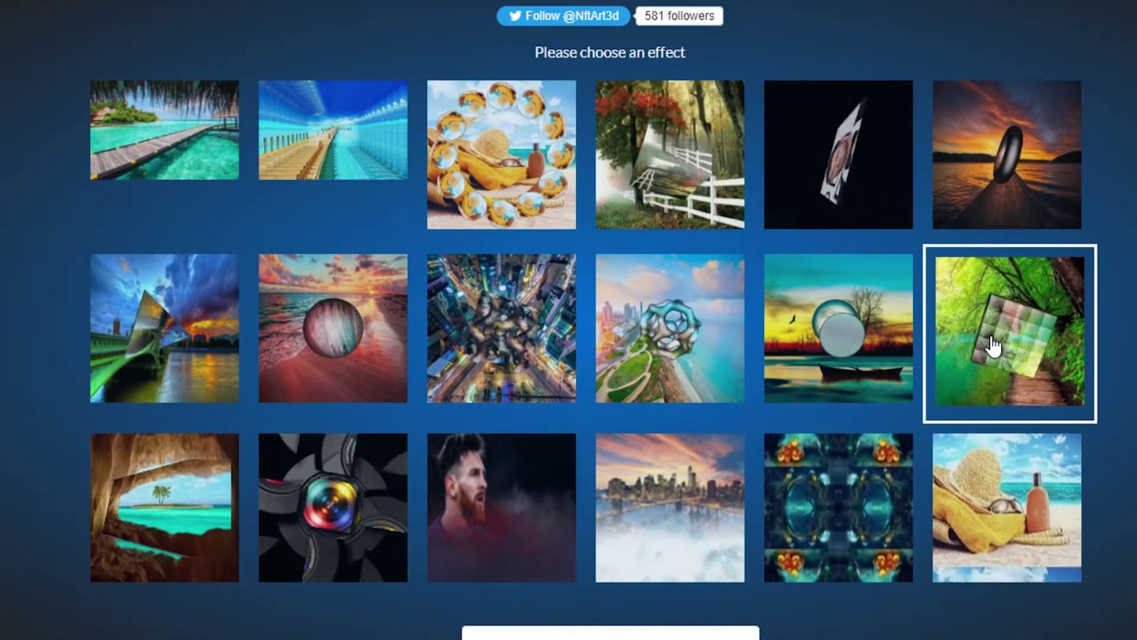
{"action": "scroll", "coordinate": [871, 304], "scroll_direction": "down", "scroll_amount": 5}
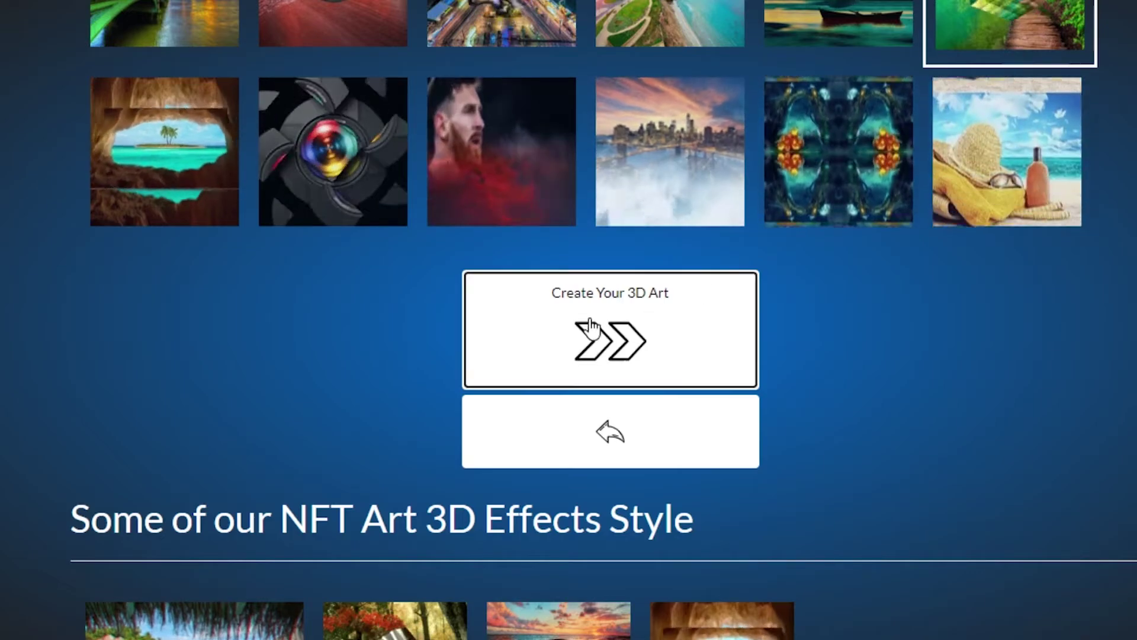
{"action": "left_click", "coordinate": [589, 320]}
Examine the generated Christmas tree 3D artwork, its GIF, JPG and MP4 download choices, and the option to create another
{"action": "scroll", "coordinate": [589, 316], "scroll_direction": "down", "scroll_amount": 3}
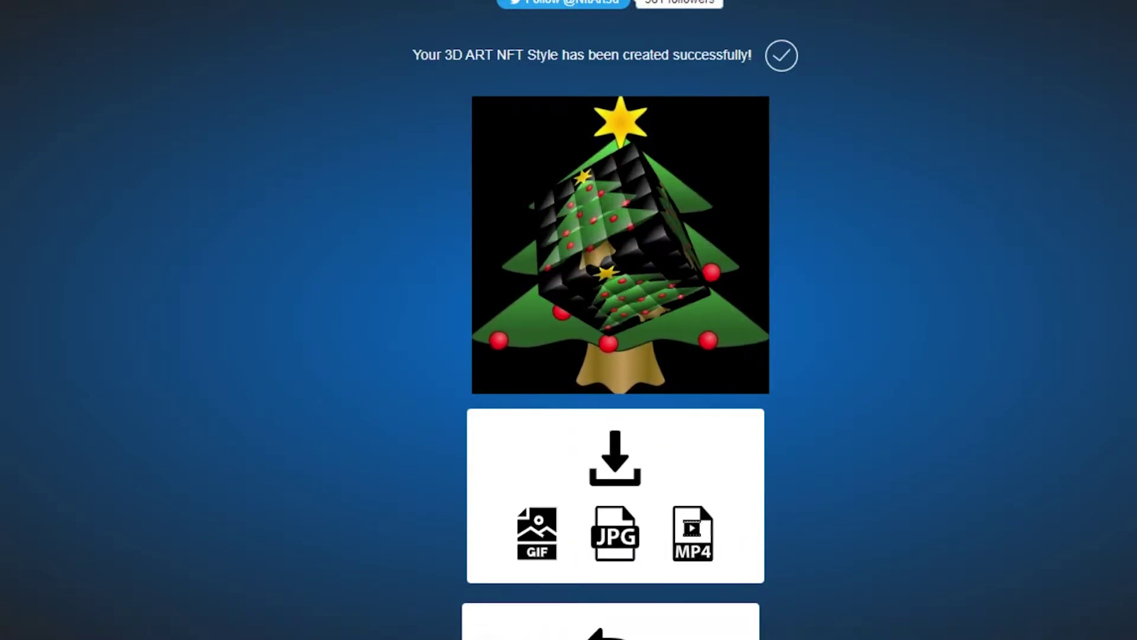
{"action": "scroll", "coordinate": [568, 320], "scroll_direction": "up", "scroll_amount": 8}
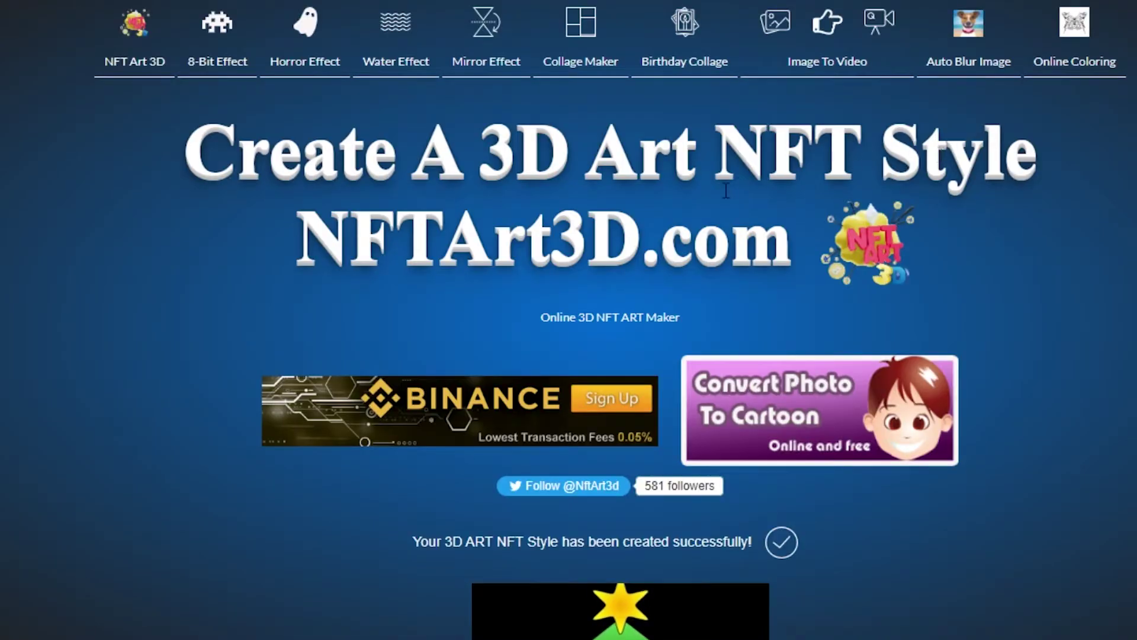
{"action": "scroll", "coordinate": [568, 320], "scroll_direction": "down", "scroll_amount": 12}
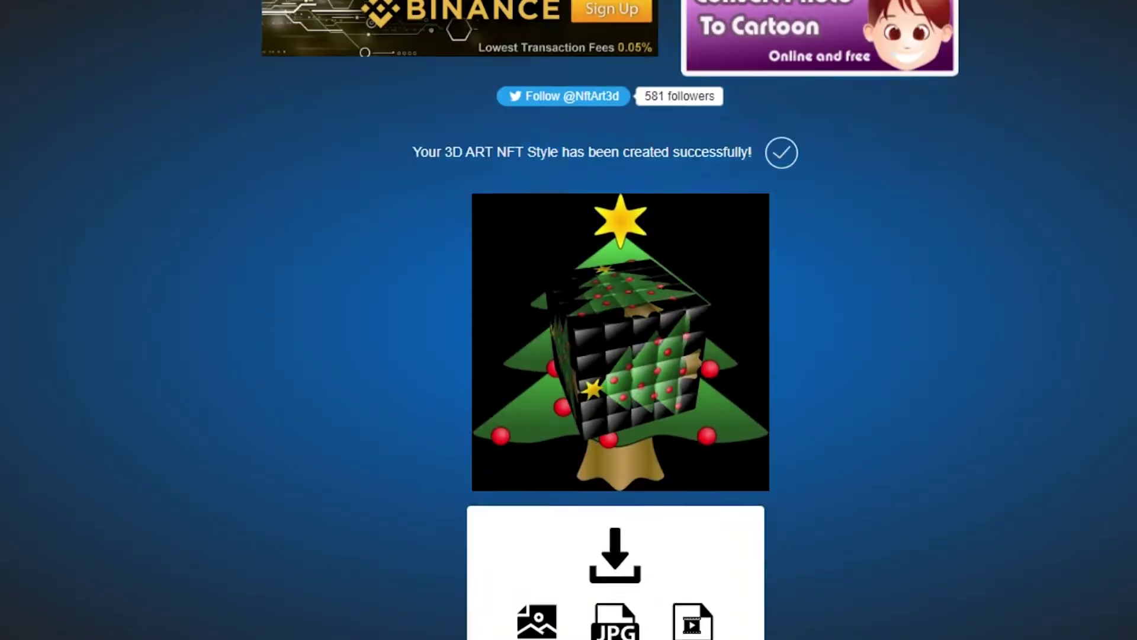
{"action": "scroll", "coordinate": [568, 320], "scroll_direction": "down", "scroll_amount": 6}
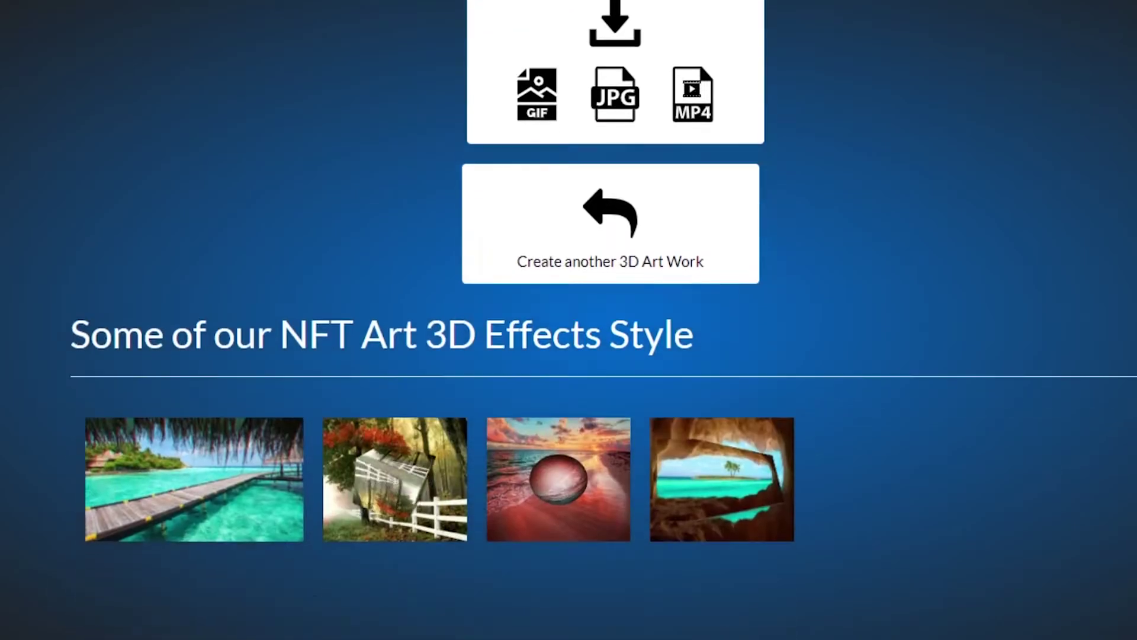
{"action": "scroll", "coordinate": [568, 320], "scroll_direction": "down", "scroll_amount": 4}
{"action": "scroll", "coordinate": [569, 320], "scroll_direction": "down", "scroll_amount": 2}
{"action": "scroll", "coordinate": [568, 320], "scroll_direction": "up", "scroll_amount": 12}
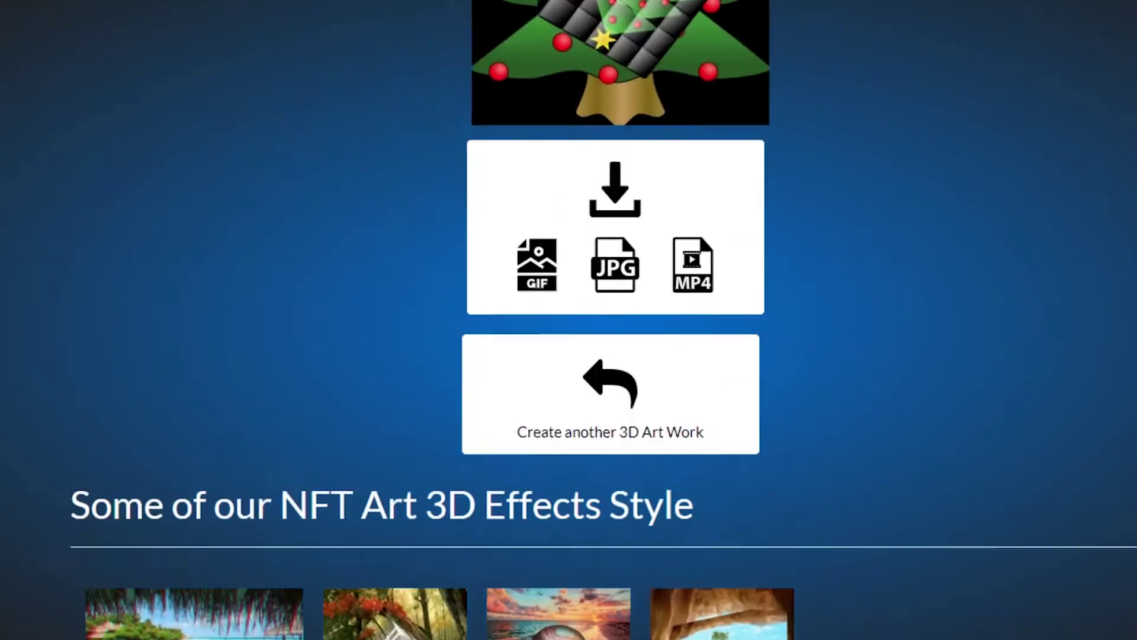
{"action": "scroll", "coordinate": [569, 320], "scroll_direction": "up", "scroll_amount": 6}
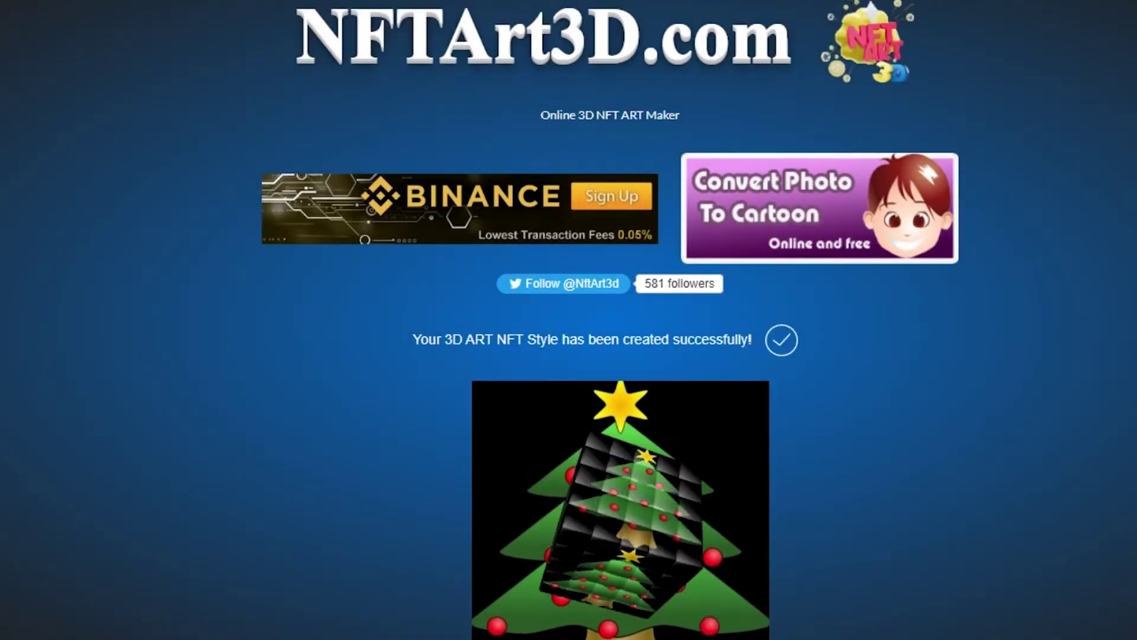
{"action": "scroll", "coordinate": [569, 320], "scroll_direction": "down", "scroll_amount": 4}
{"action": "scroll", "coordinate": [569, 320], "scroll_direction": "down", "scroll_amount": 1}
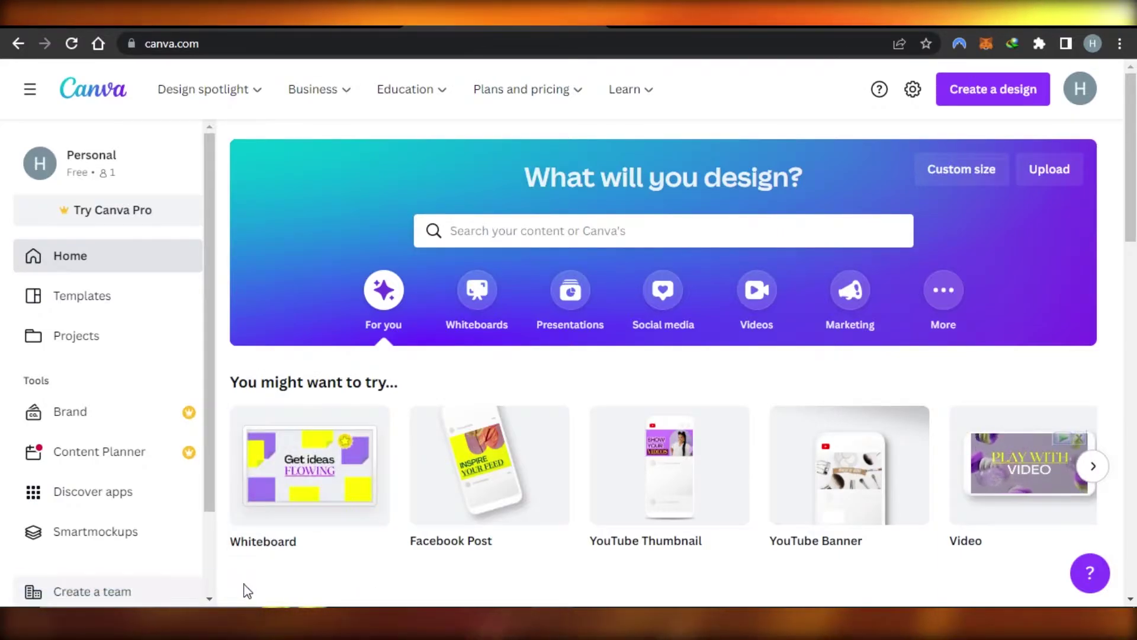
In Canva, find the Logo format among the suggested designs and create a blank 500 × 500 px logo design
{"action": "scroll", "coordinate": [209, 384], "scroll_direction": "down", "scroll_amount": 1}
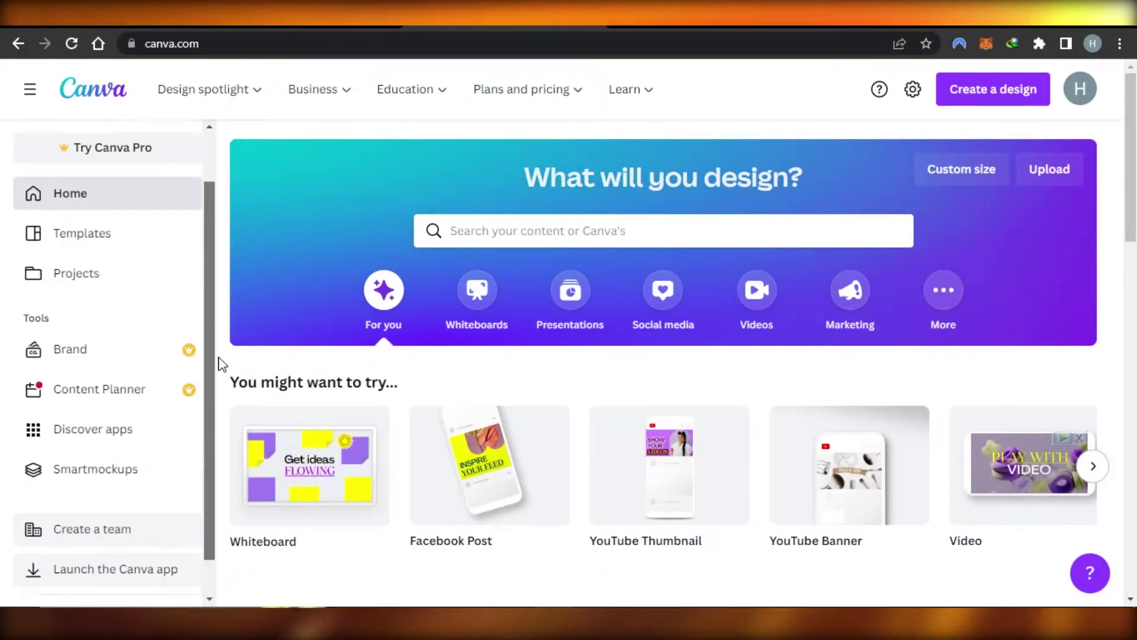
{"action": "scroll", "coordinate": [220, 363], "scroll_direction": "up", "scroll_amount": 1}
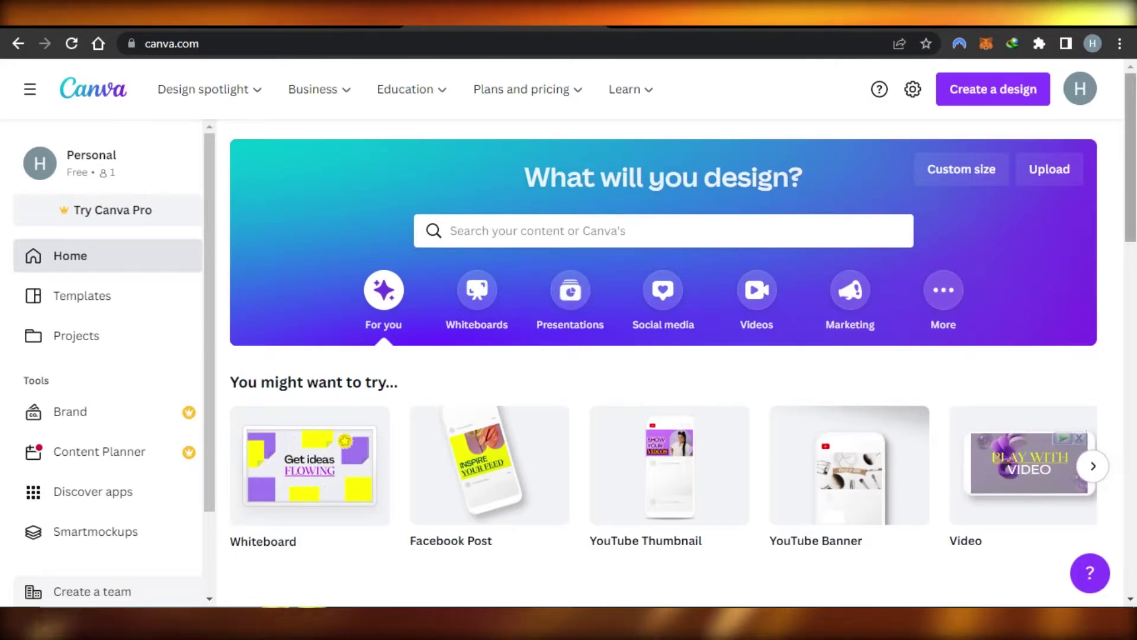
{"action": "scroll", "coordinate": [850, 296], "scroll_direction": "down", "scroll_amount": 3}
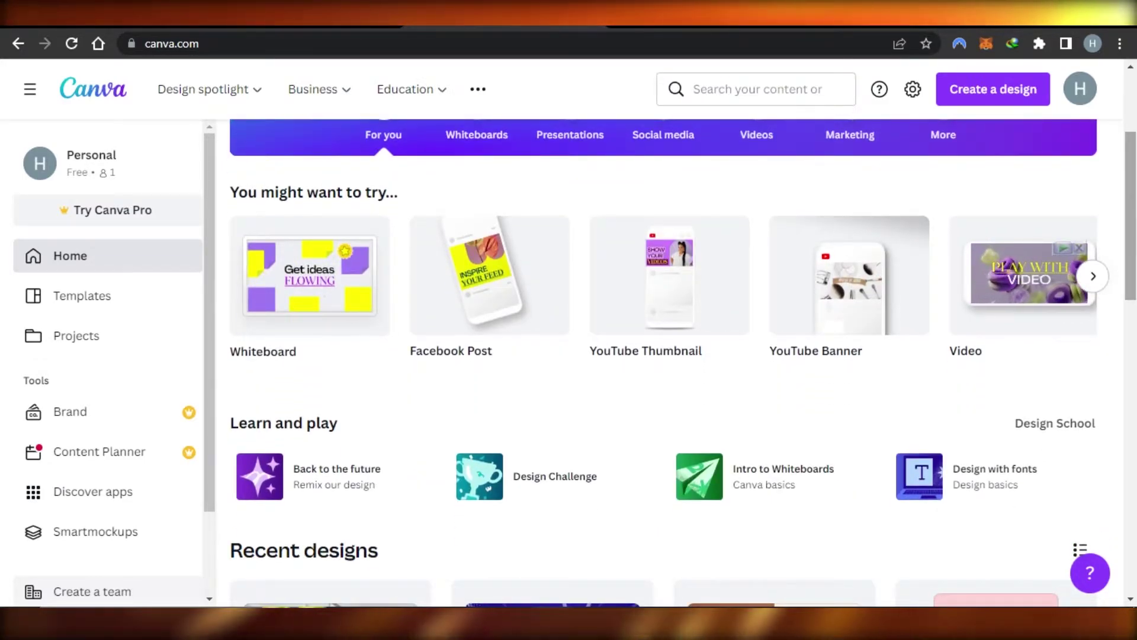
{"action": "scroll", "coordinate": [663, 356], "scroll_direction": "up", "scroll_amount": 3}
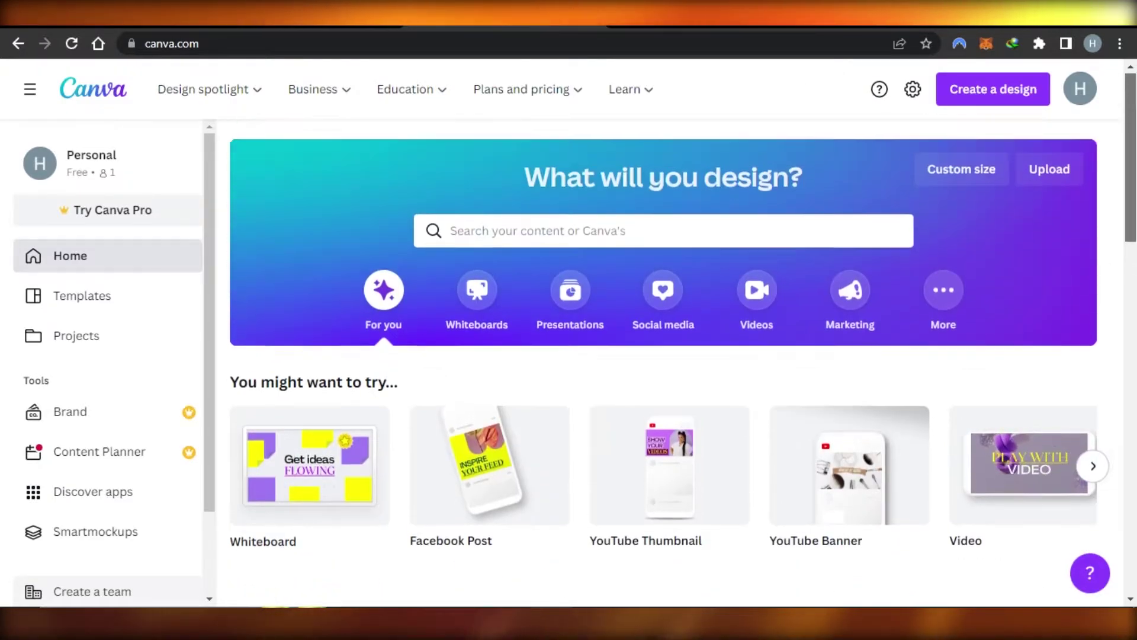
{"action": "scroll", "coordinate": [664, 356], "scroll_direction": "down", "scroll_amount": 4}
{"action": "scroll", "coordinate": [663, 355], "scroll_direction": "up", "scroll_amount": 4}
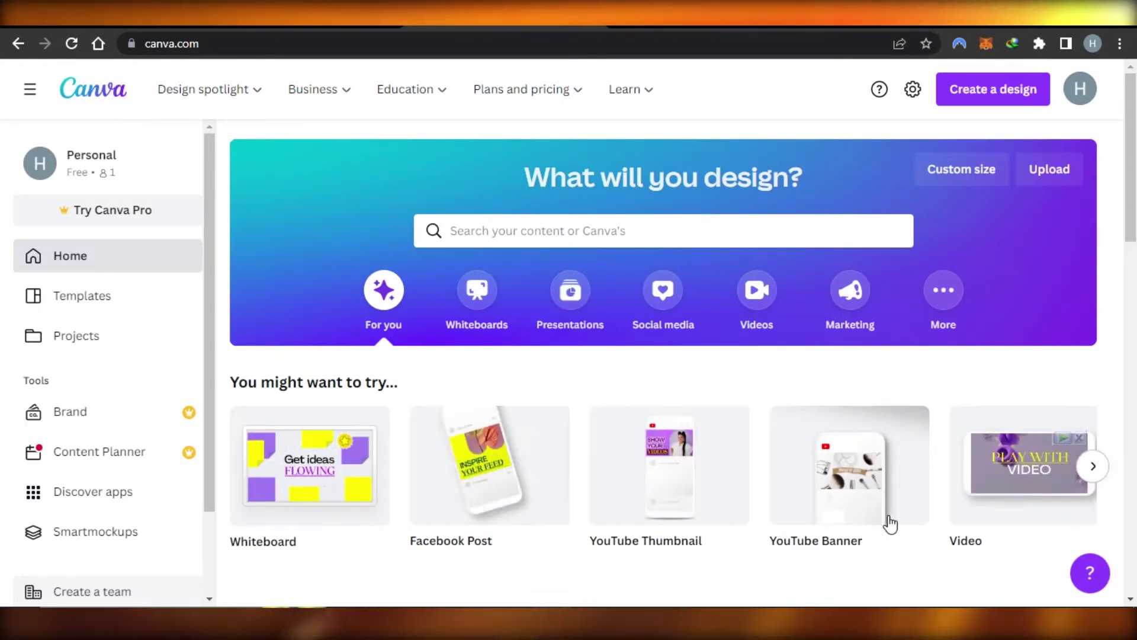
{"action": "left_click", "coordinate": [1092, 466]}
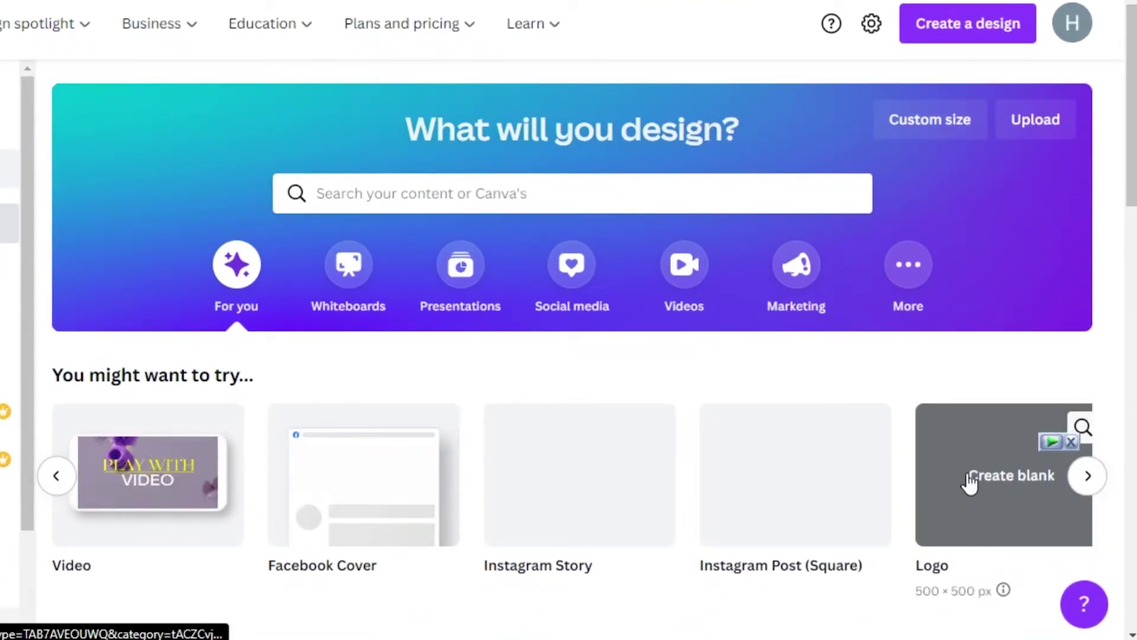
{"action": "left_click", "coordinate": [1008, 481]}
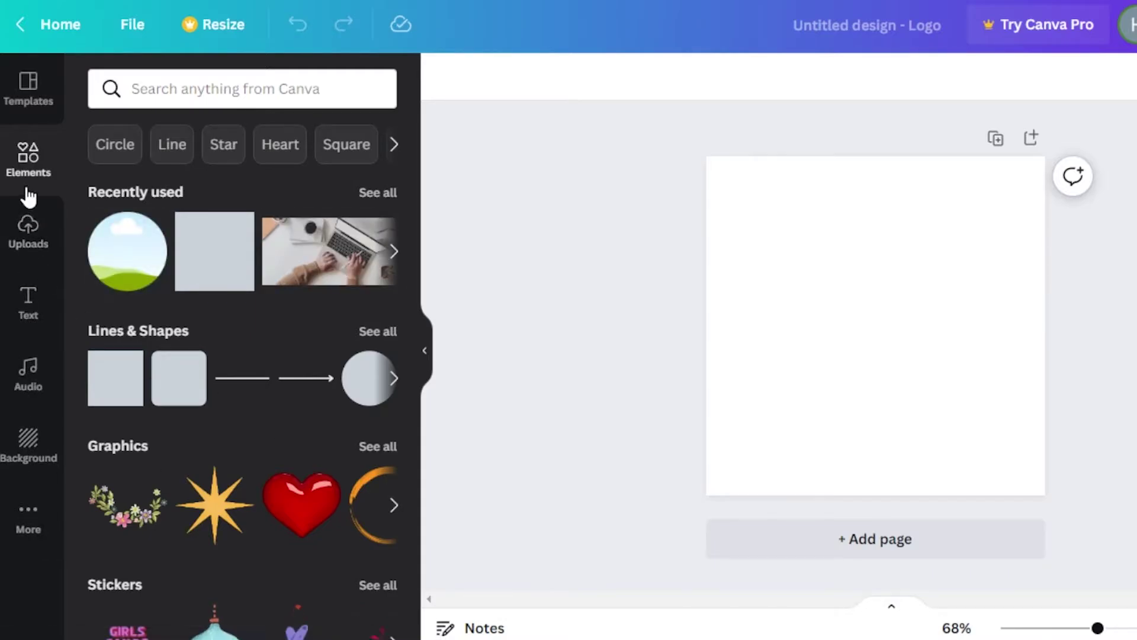
Set the blank logo page's background to a custom light pink, #F8A1A1
{"action": "left_click_drag", "start_coordinate": [417, 177], "coordinate": [420, 289]}
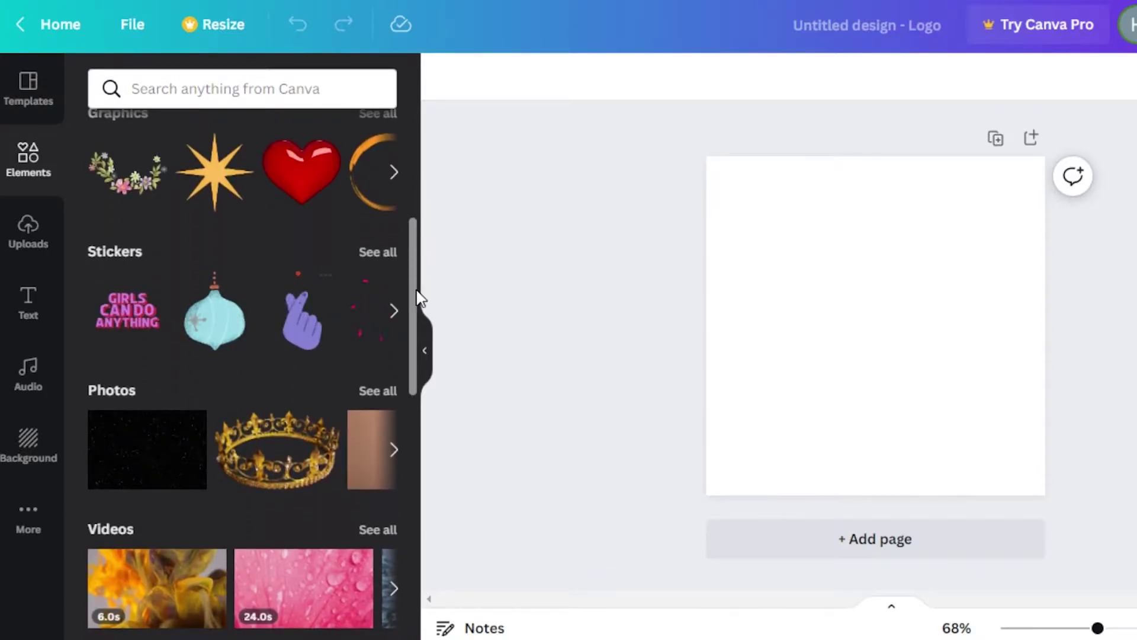
{"action": "left_click_drag", "start_coordinate": [414, 288], "coordinate": [432, 204]}
{"action": "left_click", "coordinate": [769, 301]}
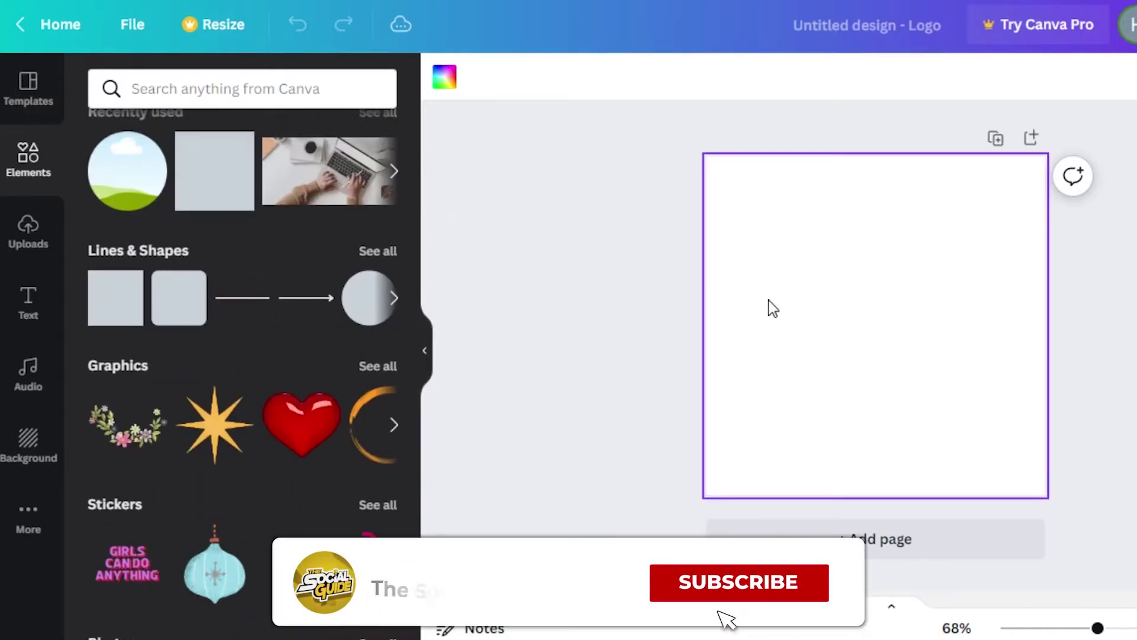
{"action": "left_click", "coordinate": [443, 83]}
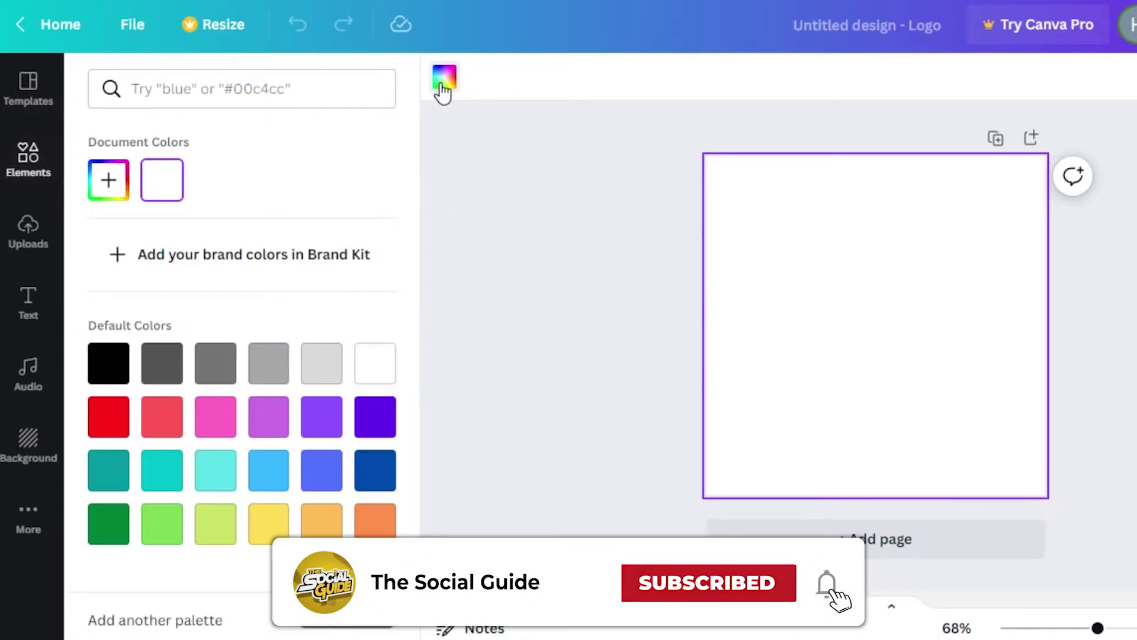
{"action": "left_click", "coordinate": [160, 431]}
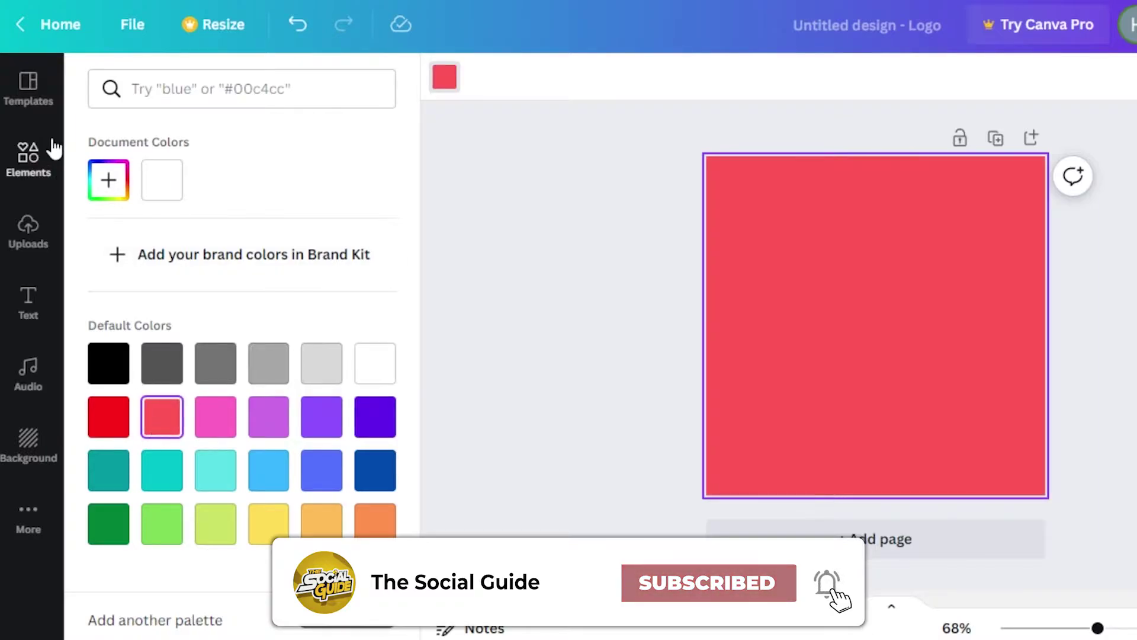
{"action": "left_click", "coordinate": [108, 187]}
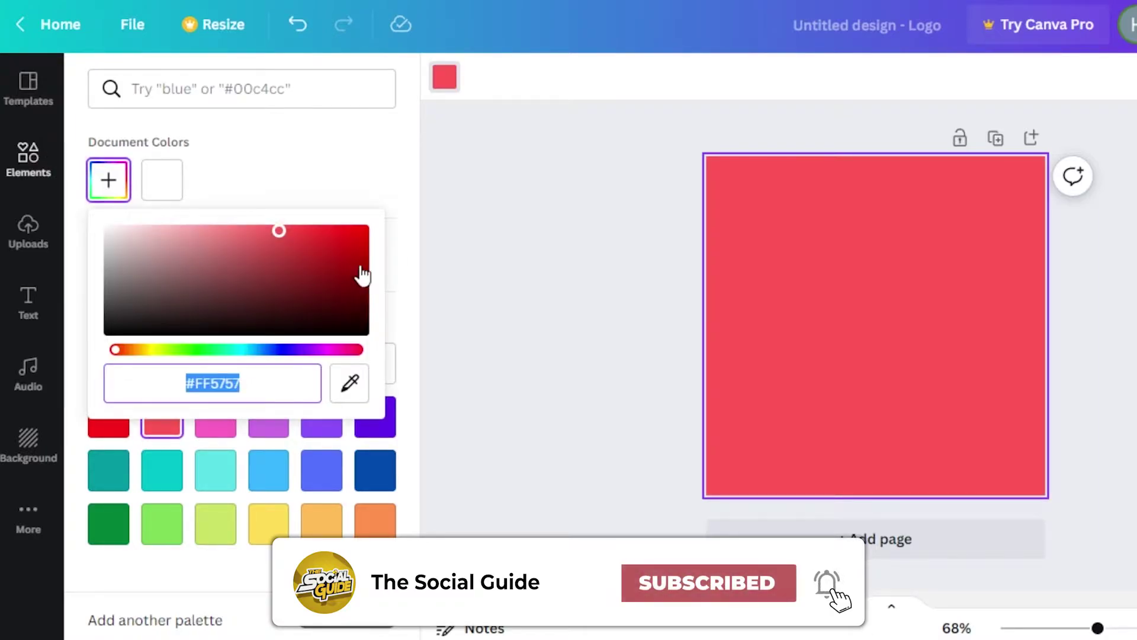
{"action": "left_click", "coordinate": [278, 232]}
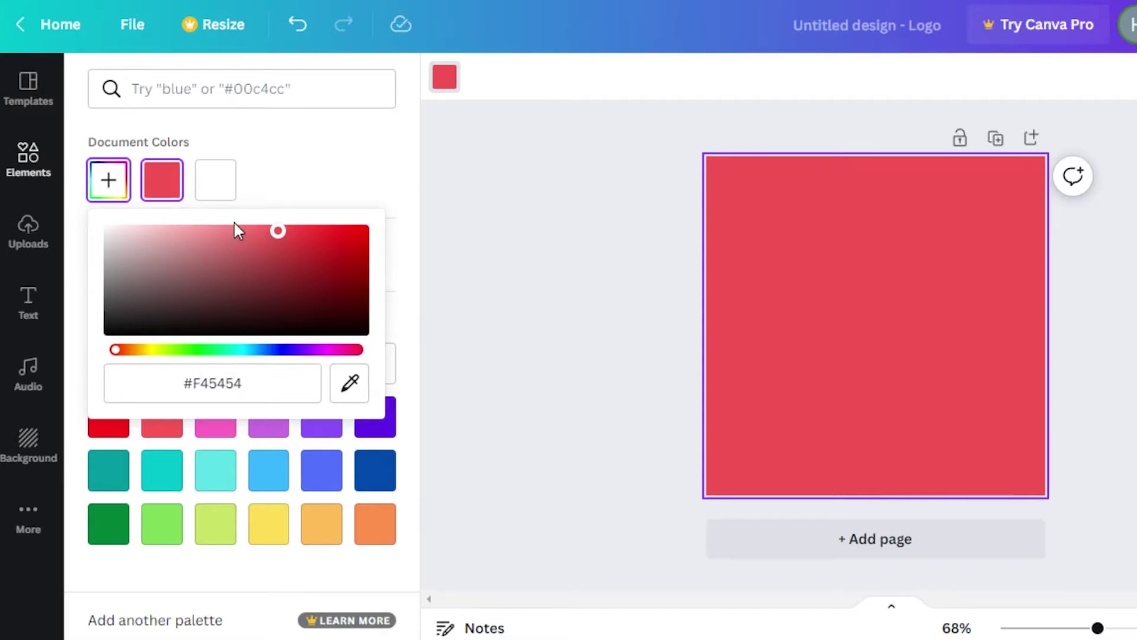
{"action": "left_click", "coordinate": [198, 231]}
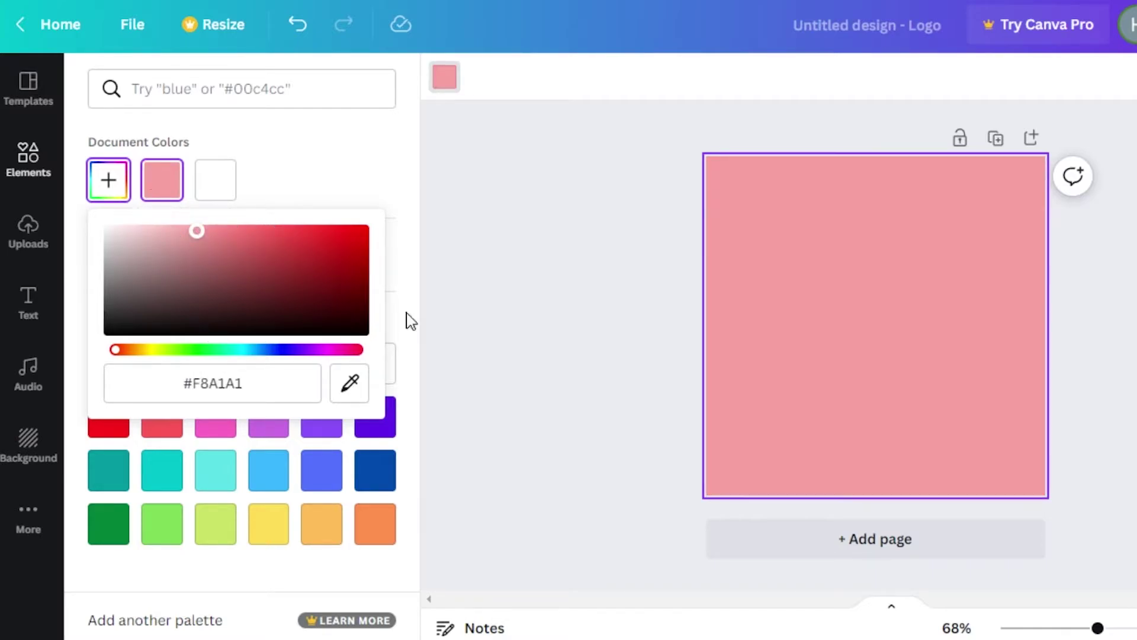
{"action": "left_click", "coordinate": [526, 317]}
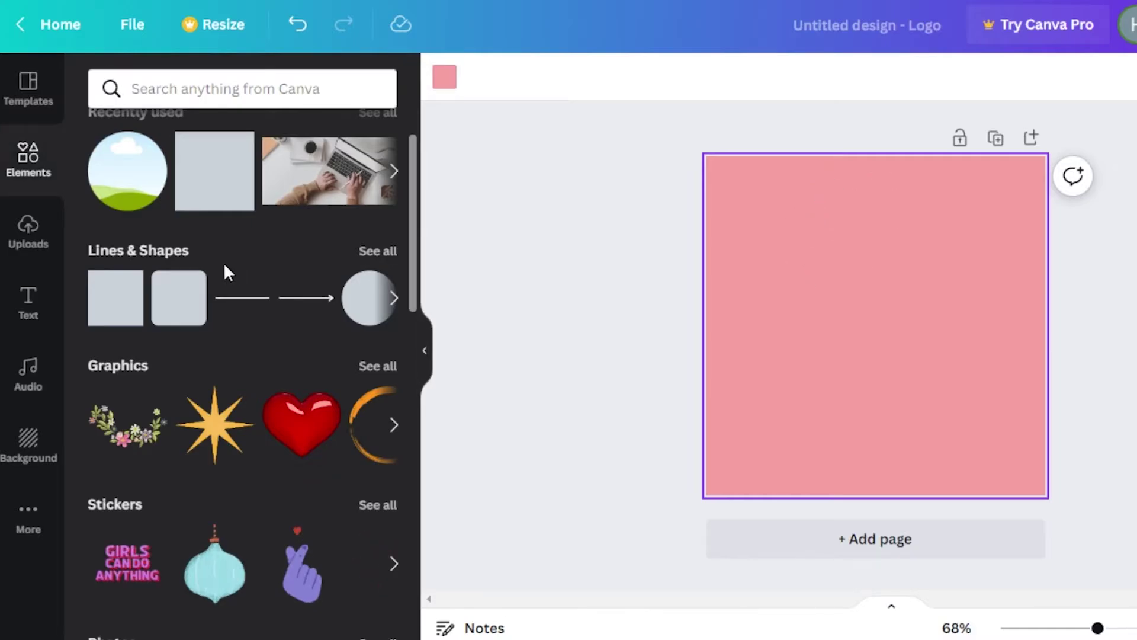
Search the elements for "3d" and add the animated black double-pyramid graphic to the page
{"action": "left_click", "coordinate": [224, 88]}
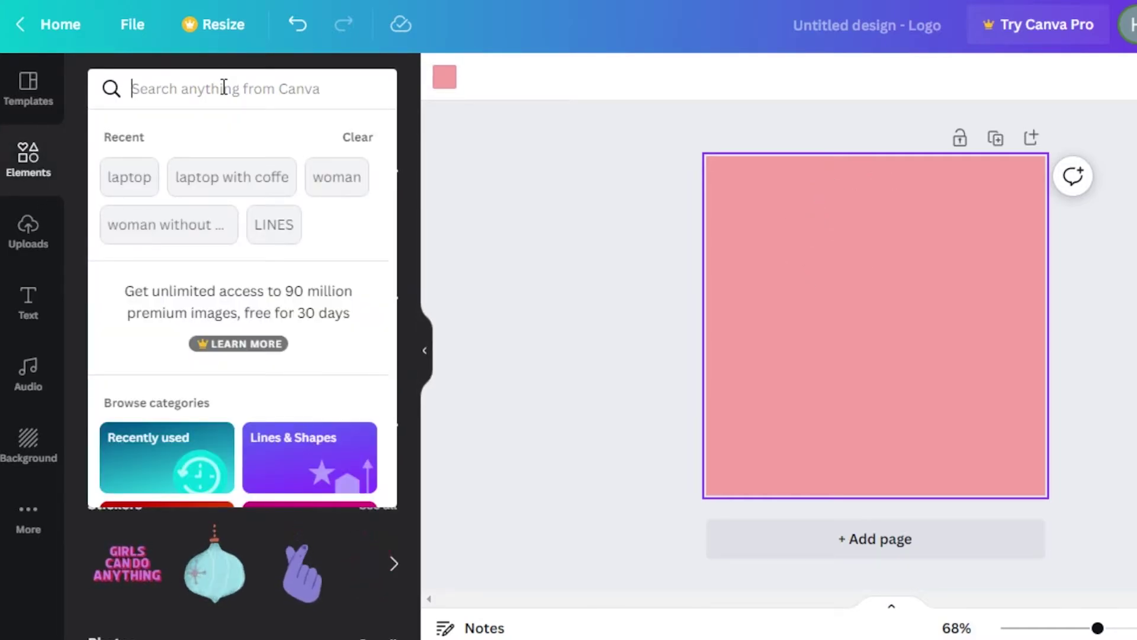
{"action": "type", "text": "3d"}
{"action": "key", "text": "Return"}
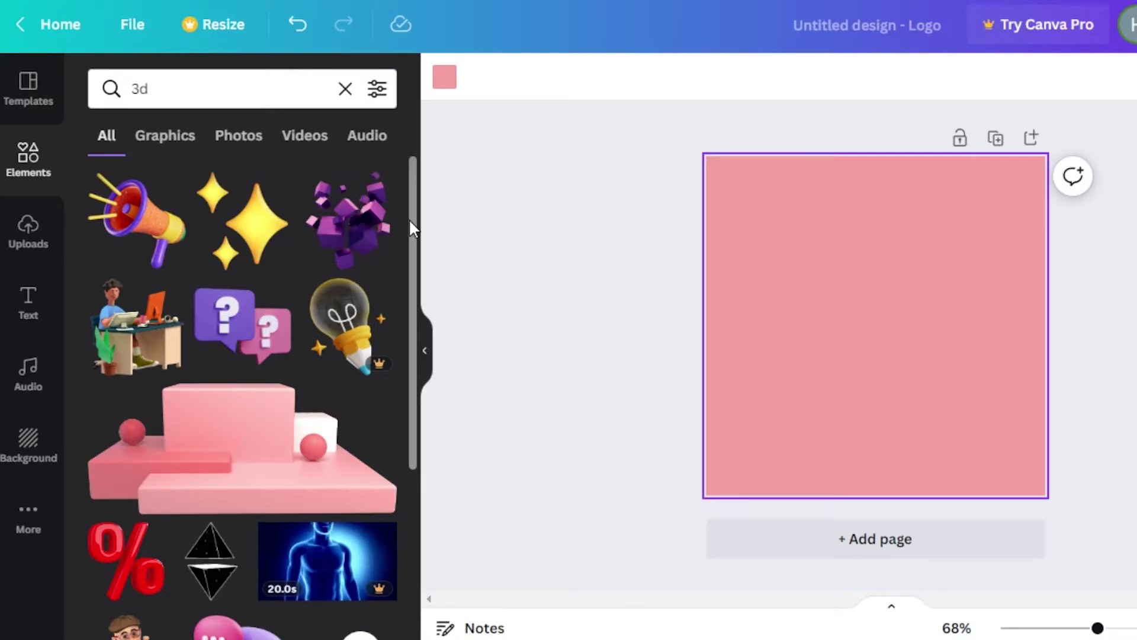
{"action": "scroll", "coordinate": [413, 229], "scroll_direction": "down", "scroll_amount": 5}
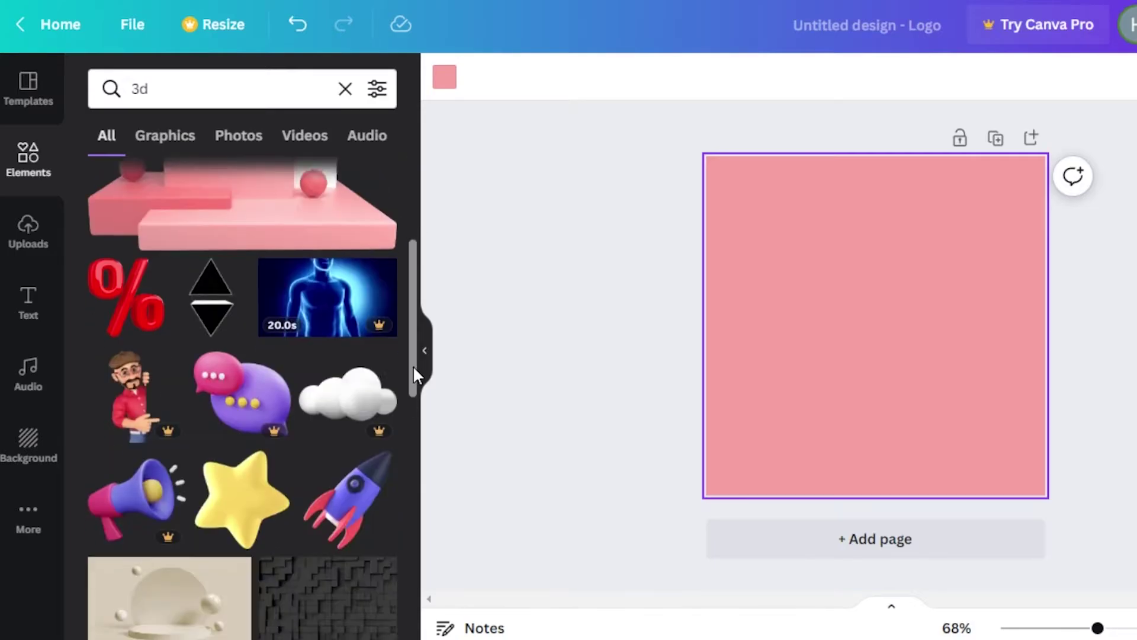
{"action": "left_click", "coordinate": [201, 289]}
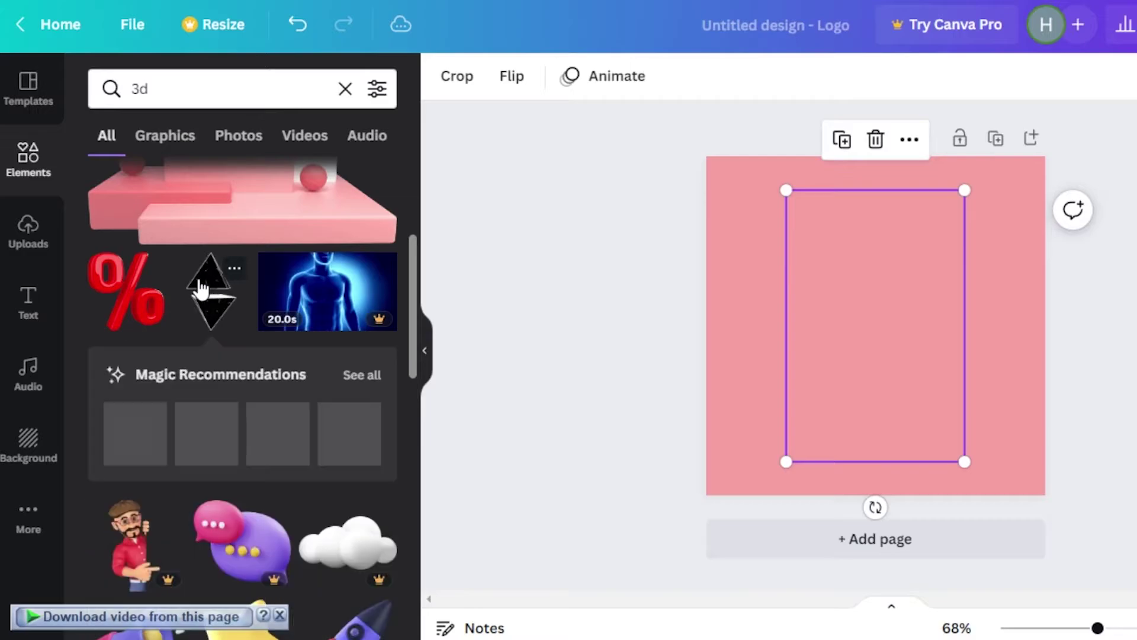
Enlarge the double-pyramid graphic slightly and centre it horizontally on the page
{"action": "left_click", "coordinate": [734, 486]}
{"action": "left_click", "coordinate": [801, 459]}
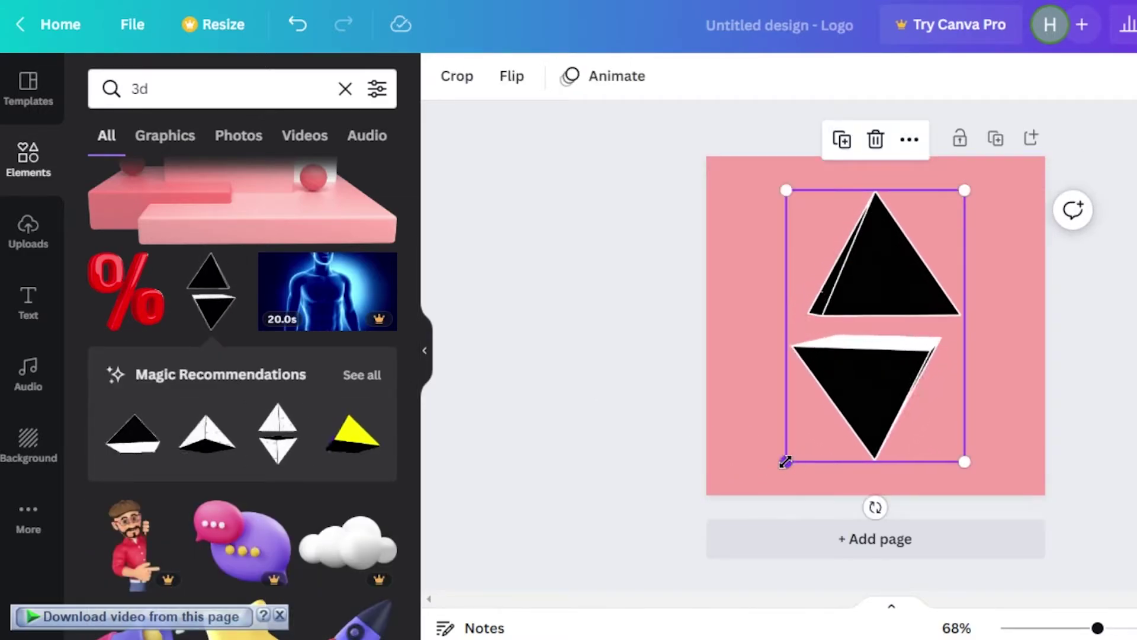
{"action": "mouse_move", "coordinate": [750, 477]}
{"action": "left_mouse_down"}
{"action": "mouse_move", "coordinate": [735, 488]}
{"action": "mouse_move", "coordinate": [758, 469]}
{"action": "mouse_move", "coordinate": [766, 481]}
{"action": "left_mouse_up"}
{"action": "key", "text": "Escape"}
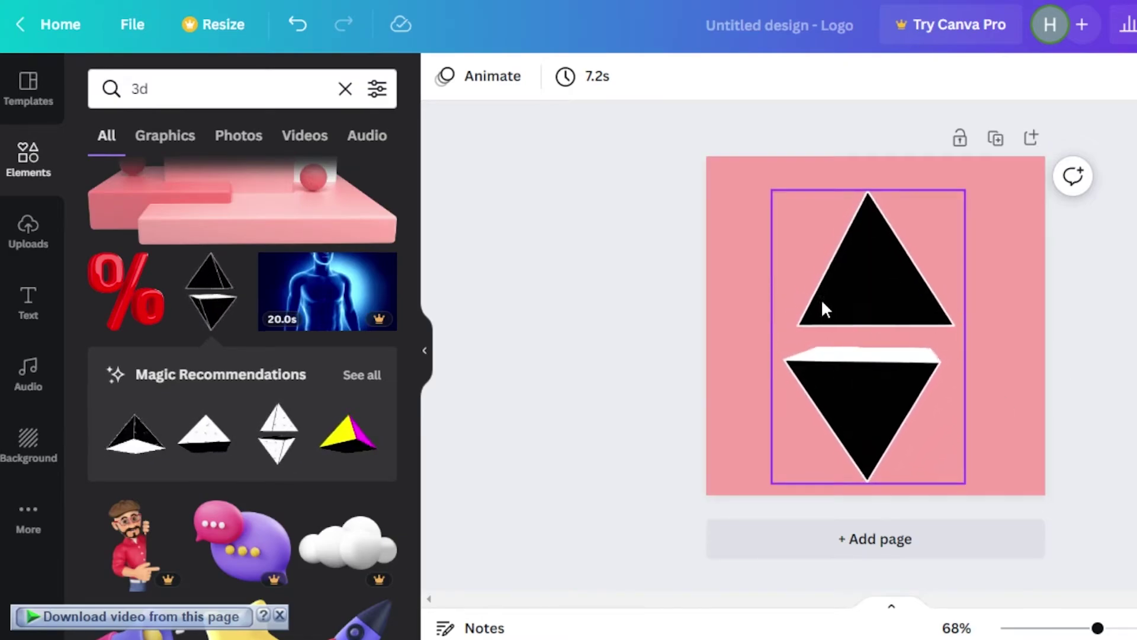
{"action": "left_click", "coordinate": [280, 617]}
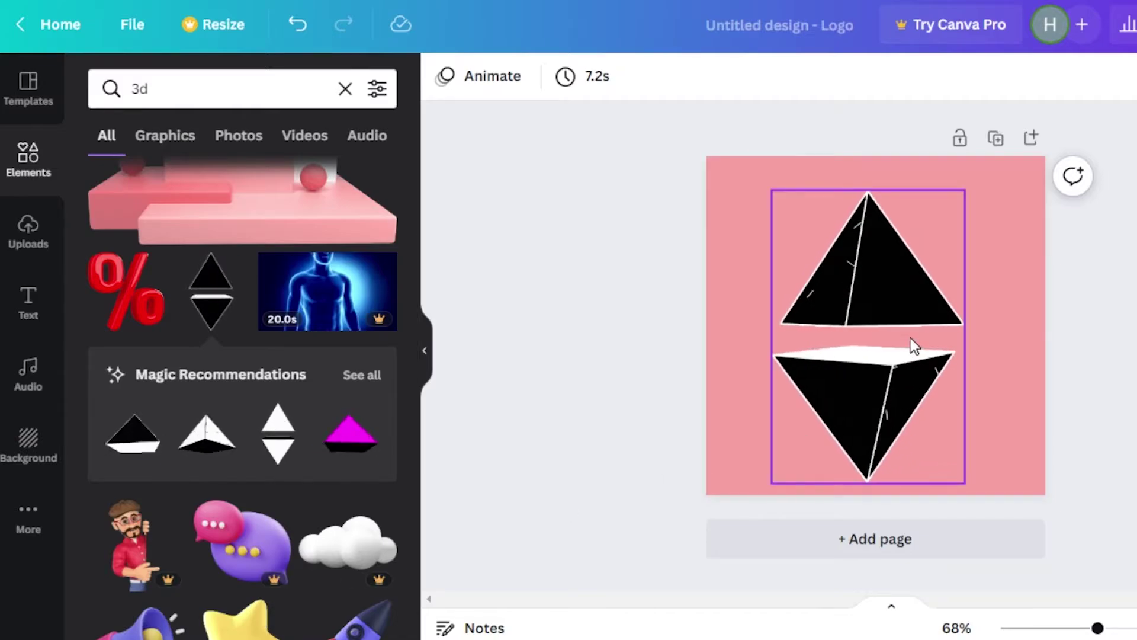
{"action": "left_click", "coordinate": [880, 354]}
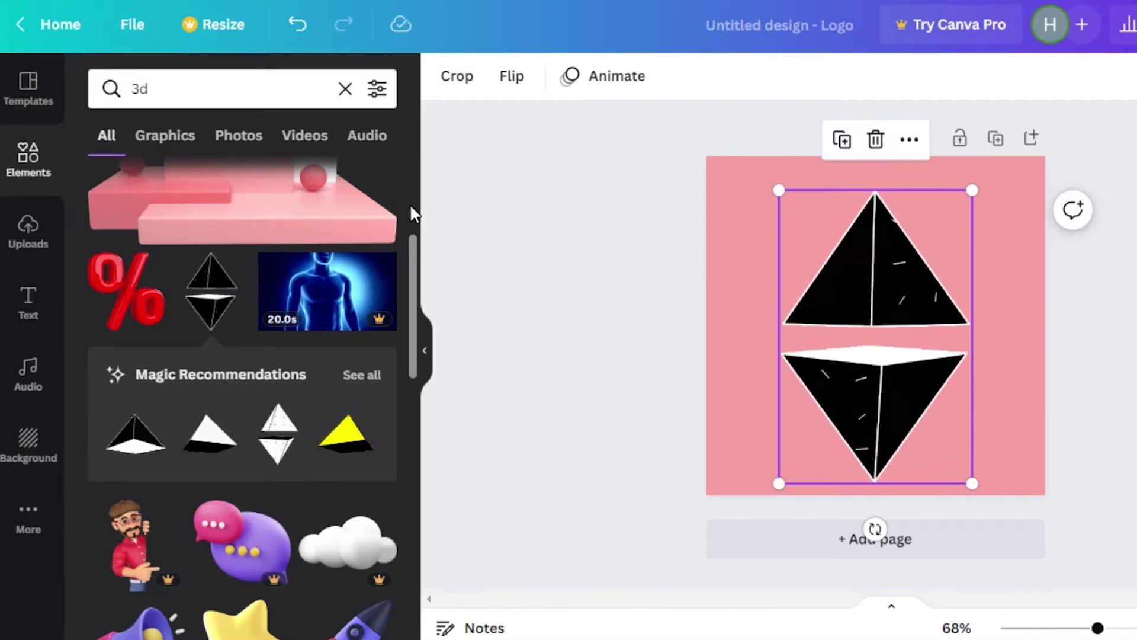
Replace the double-pyramid graphic with the animated black and blue cubes from further down the 3d results
{"action": "scroll", "coordinate": [413, 367], "scroll_direction": "down", "scroll_amount": 3}
{"action": "scroll", "coordinate": [413, 367], "scroll_direction": "down", "scroll_amount": 5}
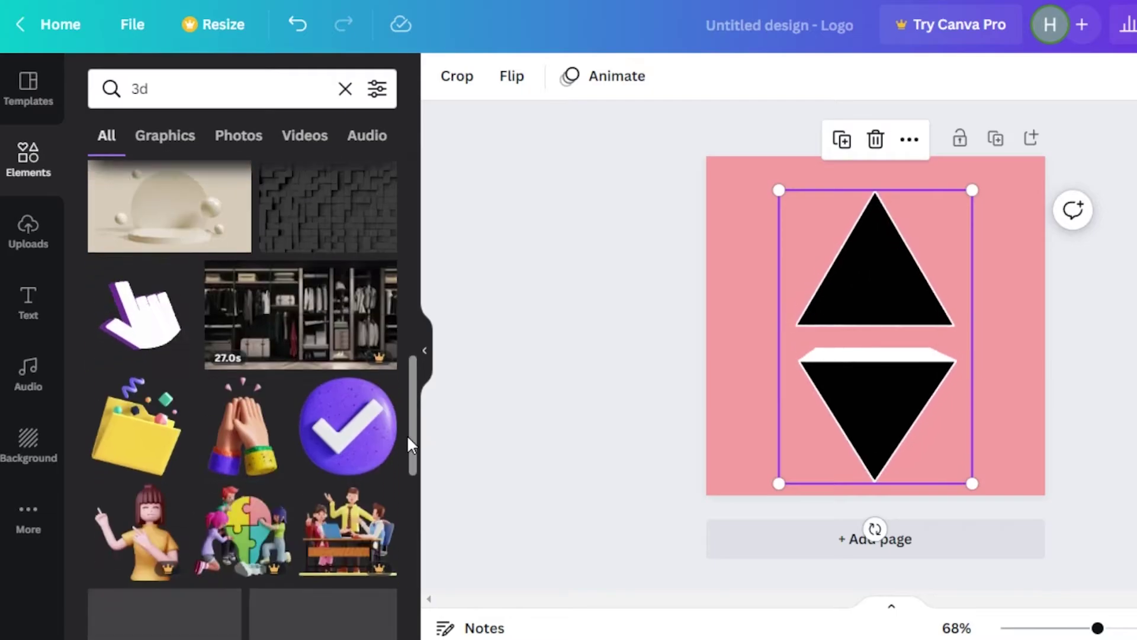
{"action": "scroll", "coordinate": [413, 414], "scroll_direction": "down", "scroll_amount": 8}
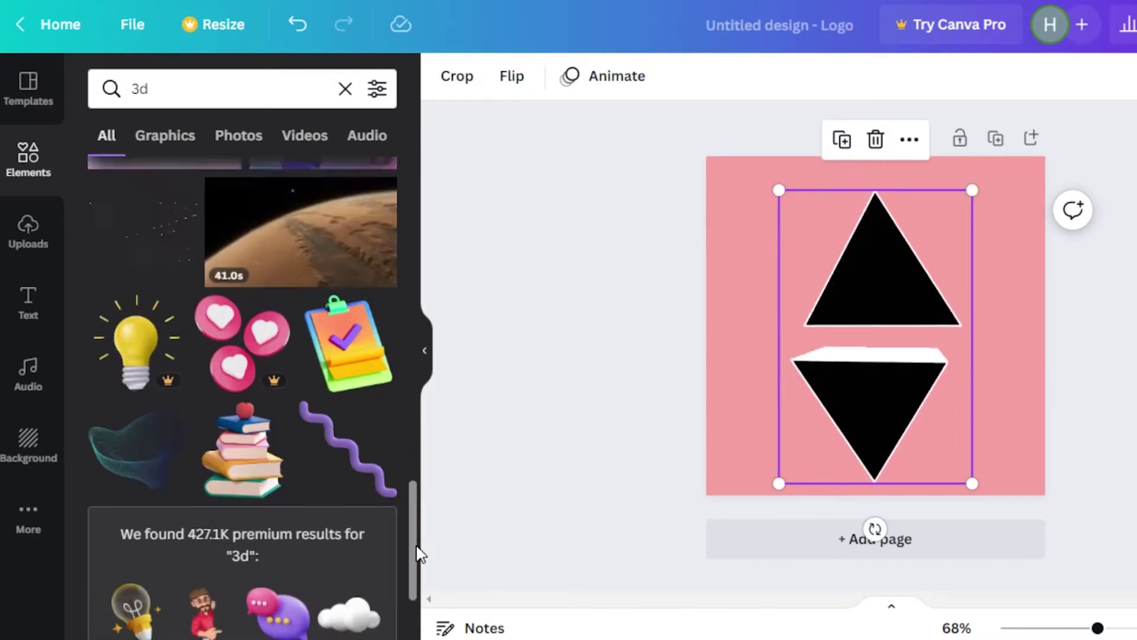
{"action": "left_click_drag", "start_coordinate": [411, 432], "coordinate": [422, 573]}
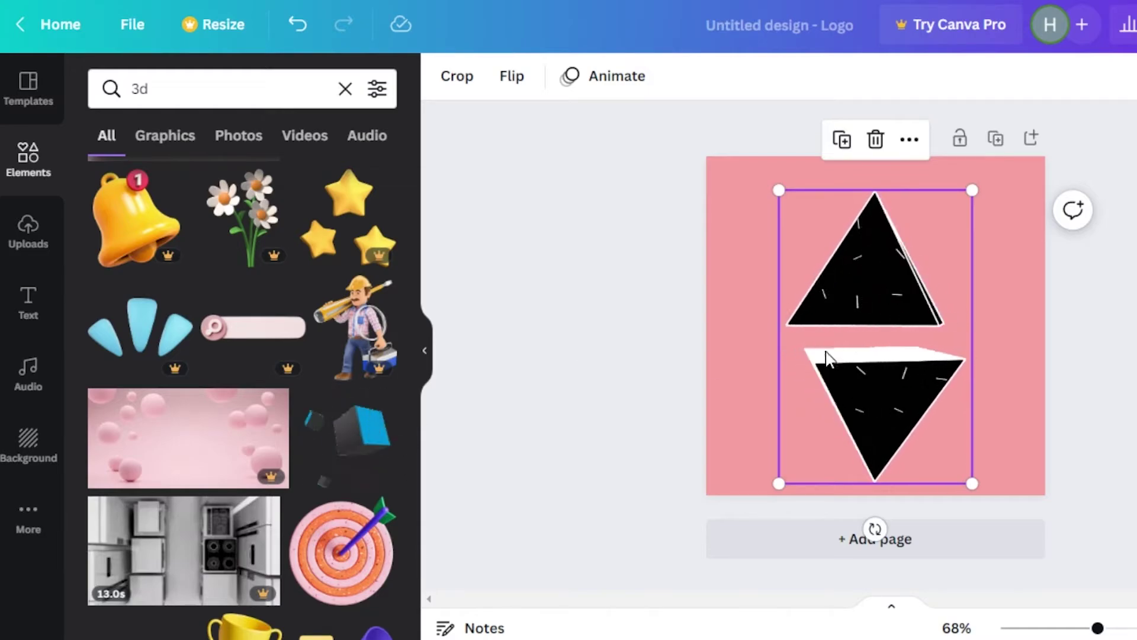
{"action": "left_click", "coordinate": [875, 141]}
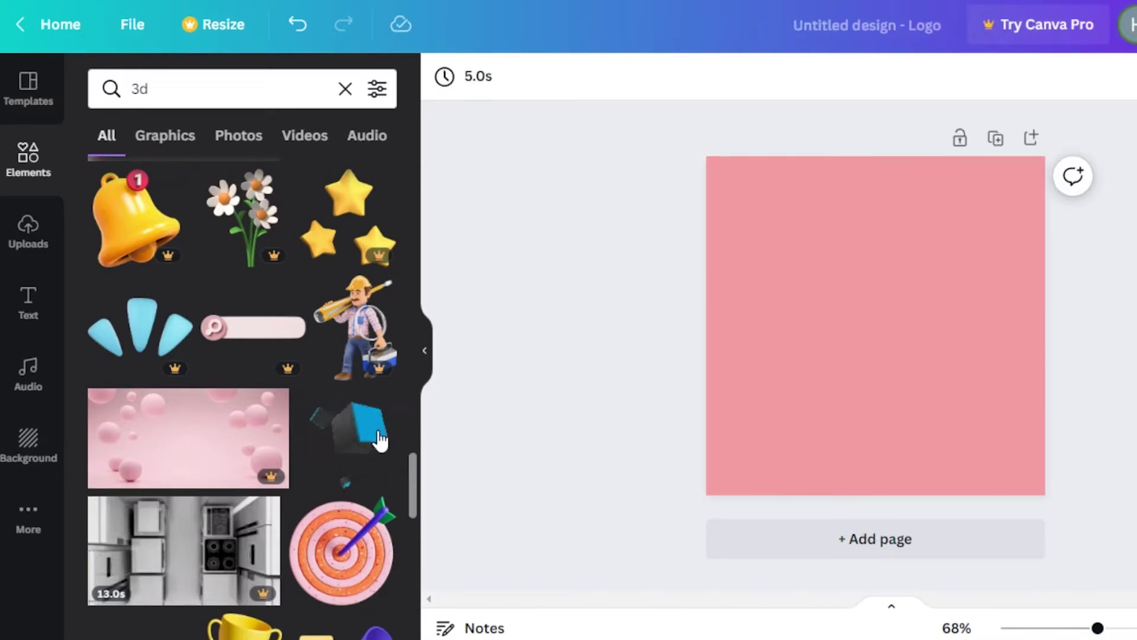
{"action": "left_click", "coordinate": [362, 426]}
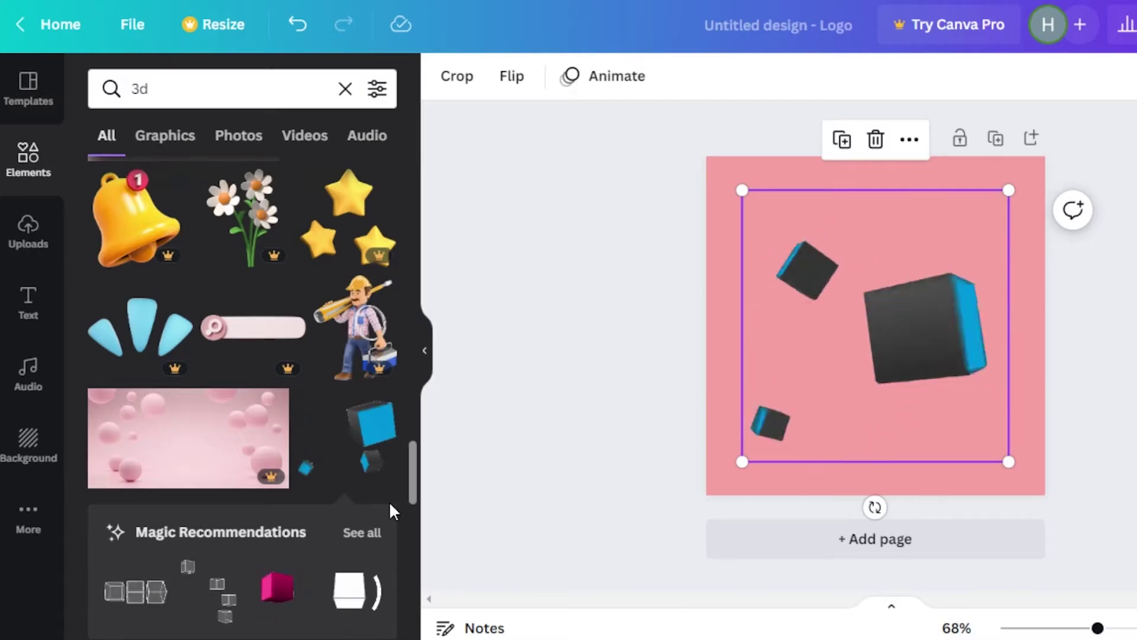
Replace the cubes with the black and orange lava monster image, enlarge it beyond the page width and centre it
{"action": "left_click_drag", "start_coordinate": [414, 471], "coordinate": [418, 552]}
{"action": "scroll", "coordinate": [148, 406], "scroll_direction": "down", "scroll_amount": 3}
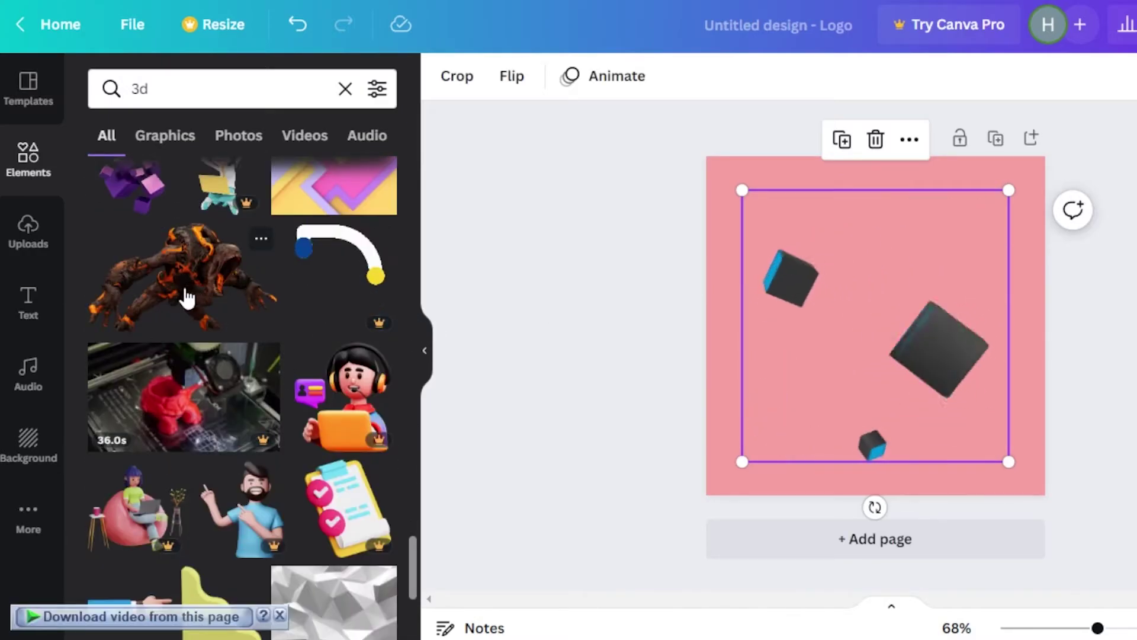
{"action": "left_click", "coordinate": [875, 139]}
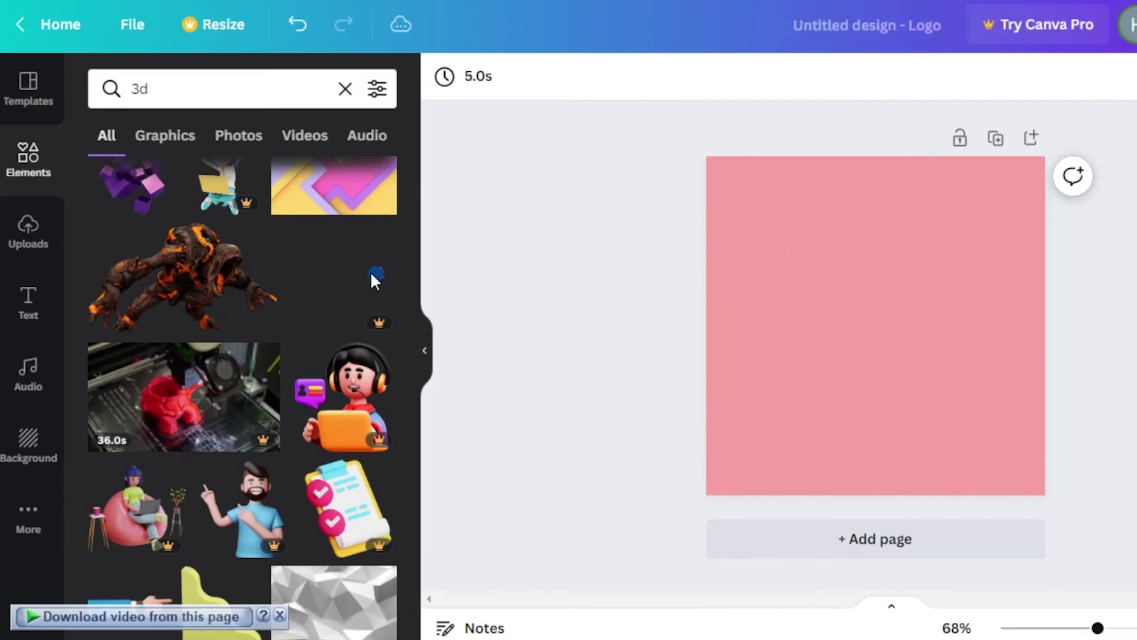
{"action": "left_click", "coordinate": [187, 269]}
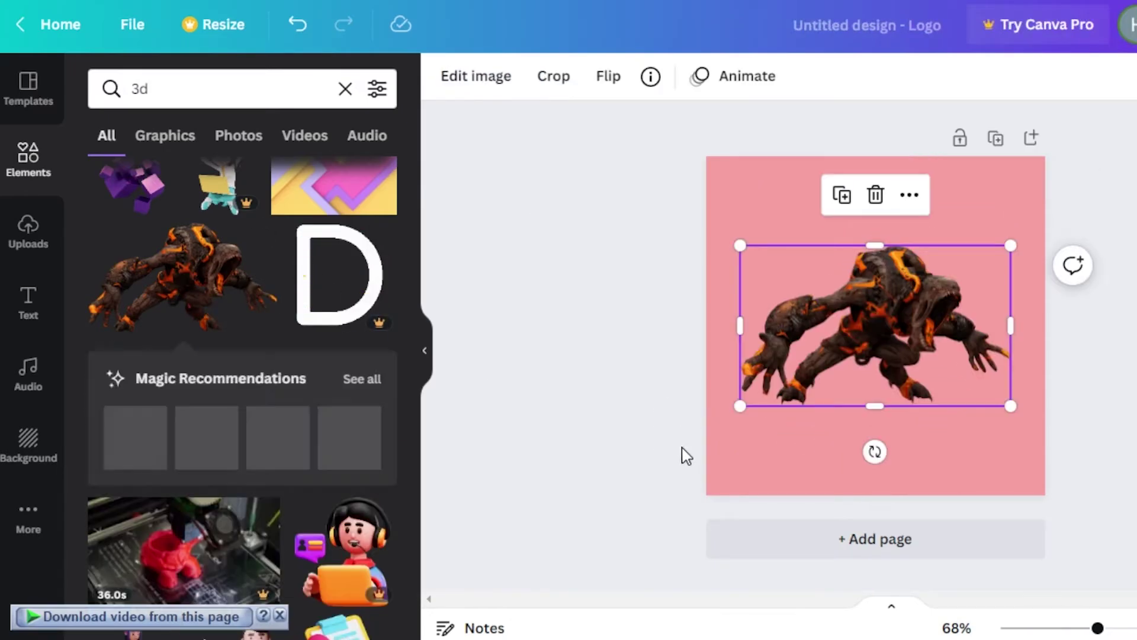
{"action": "left_click_drag", "start_coordinate": [740, 407], "coordinate": [670, 500]}
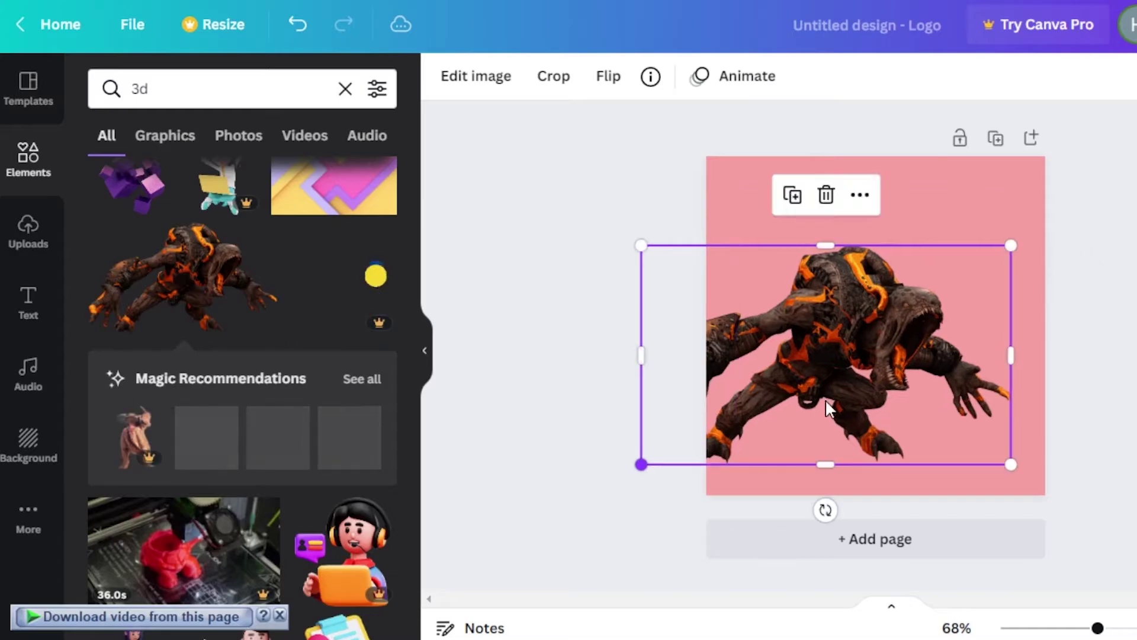
{"action": "left_click_drag", "start_coordinate": [840, 396], "coordinate": [884, 371]}
{"action": "left_click", "coordinate": [375, 283]}
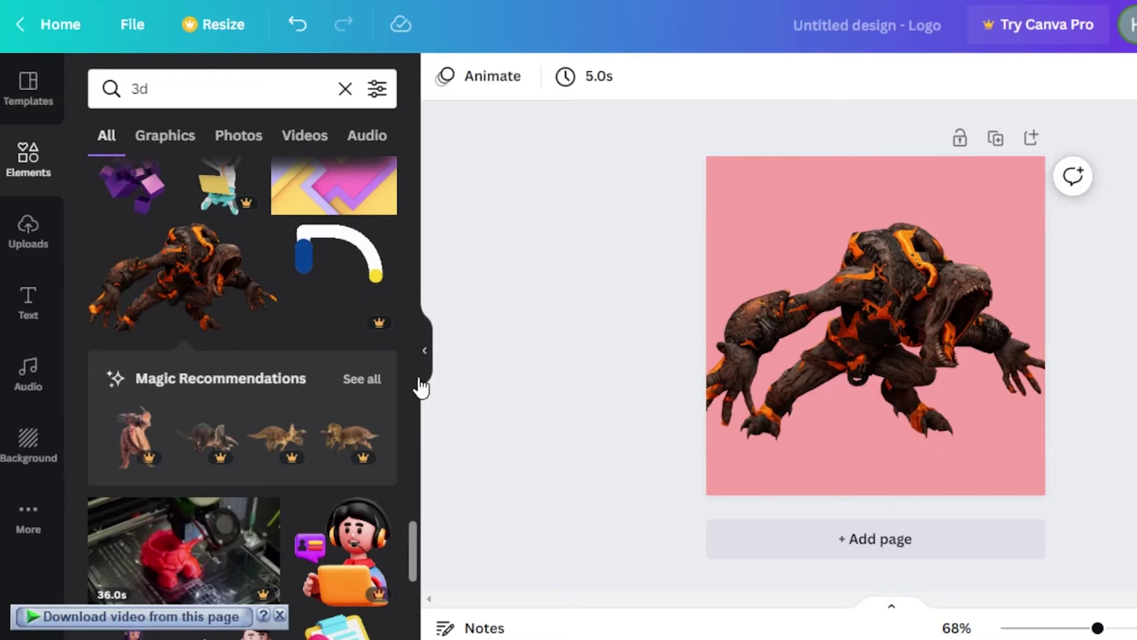
Browse back up through the 3d results and delete the lava monster image from the page
{"action": "left_click_drag", "start_coordinate": [414, 552], "coordinate": [422, 415]}
{"action": "left_click_drag", "start_coordinate": [411, 340], "coordinate": [412, 178]}
{"action": "left_click", "coordinate": [880, 335]}
{"action": "left_click", "coordinate": [875, 173]}
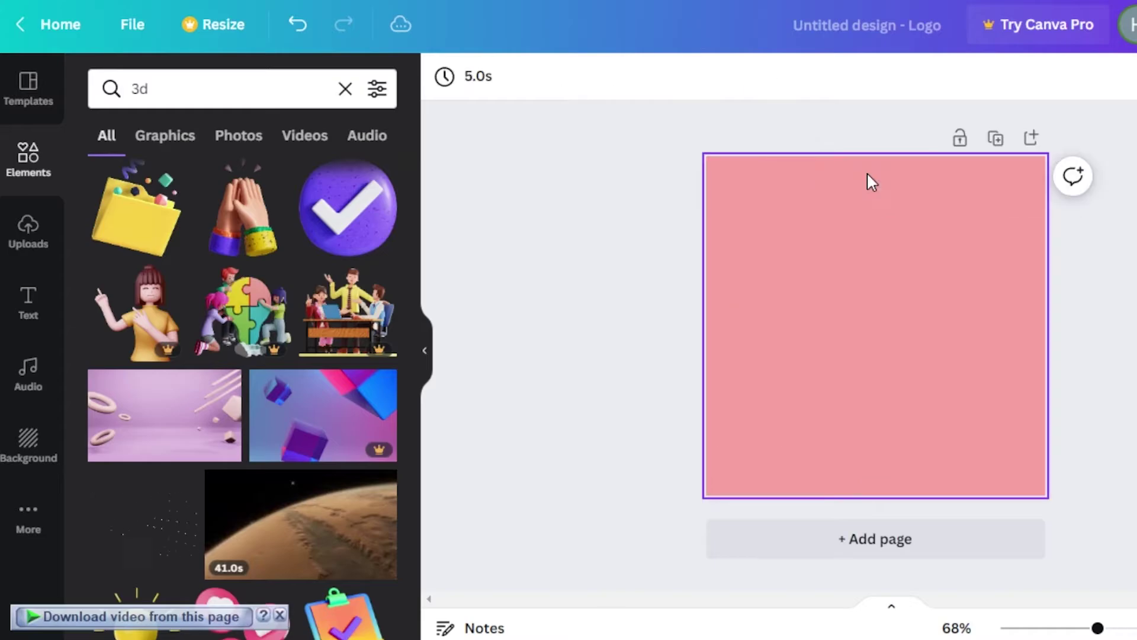
Search the elements for "3d bitcoin" and add the tilted gold and brown bitcoin coin at the page's centre
{"action": "key", "text": "BackSpace"}
{"action": "key", "text": "BackSpace"}
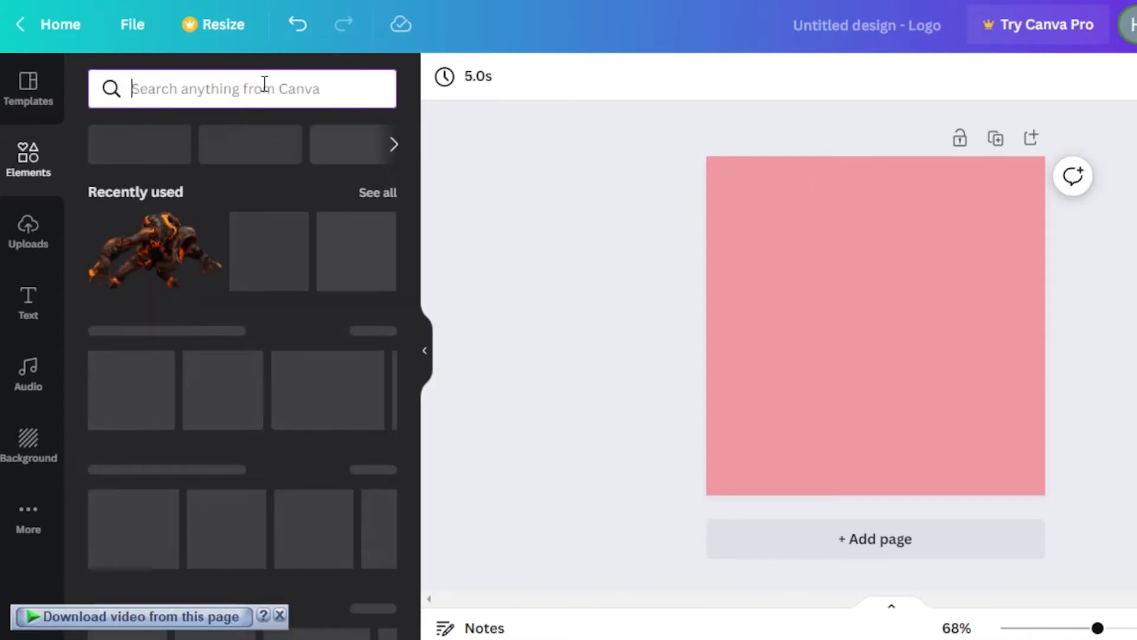
{"action": "type", "text": "3d bitcoin"}
{"action": "key", "text": "Return"}
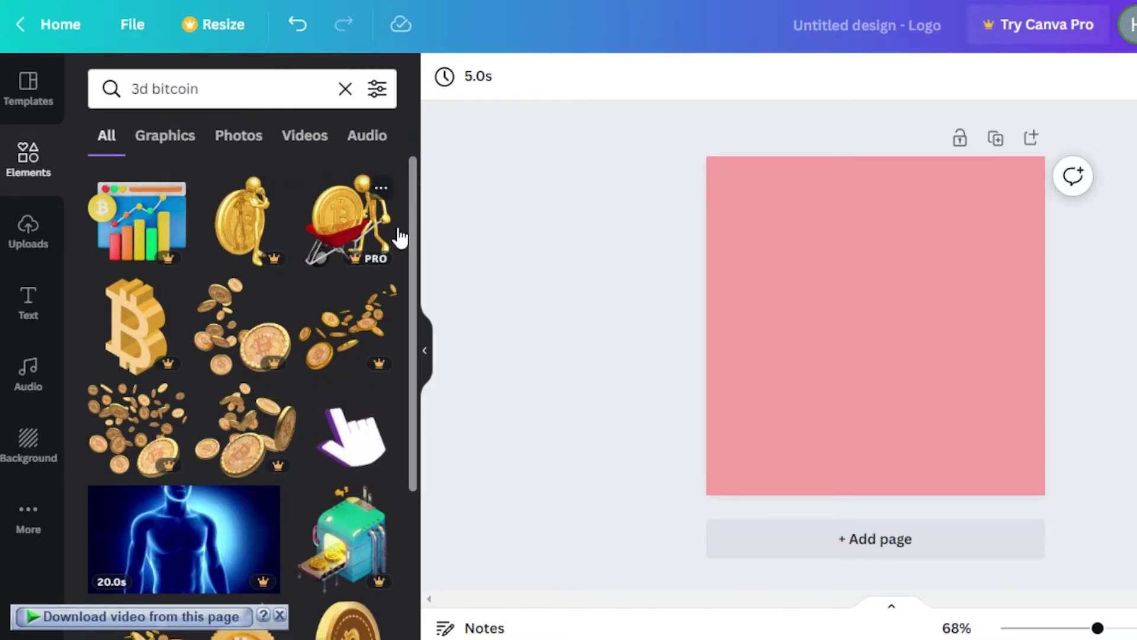
{"action": "left_click_drag", "start_coordinate": [414, 203], "coordinate": [416, 277]}
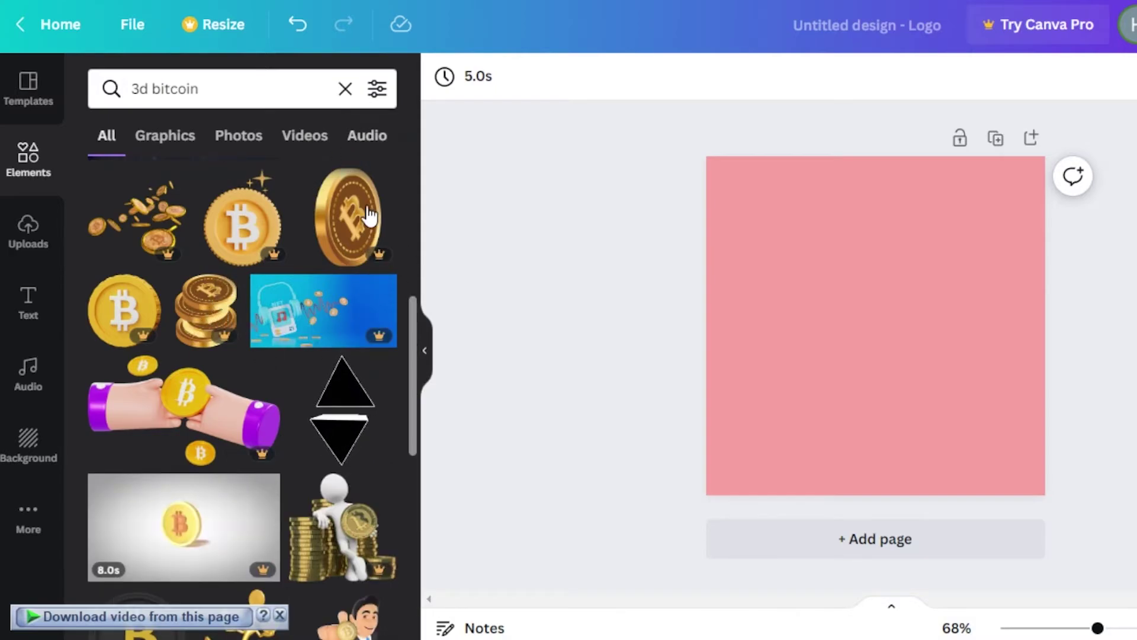
{"action": "left_click", "coordinate": [348, 227]}
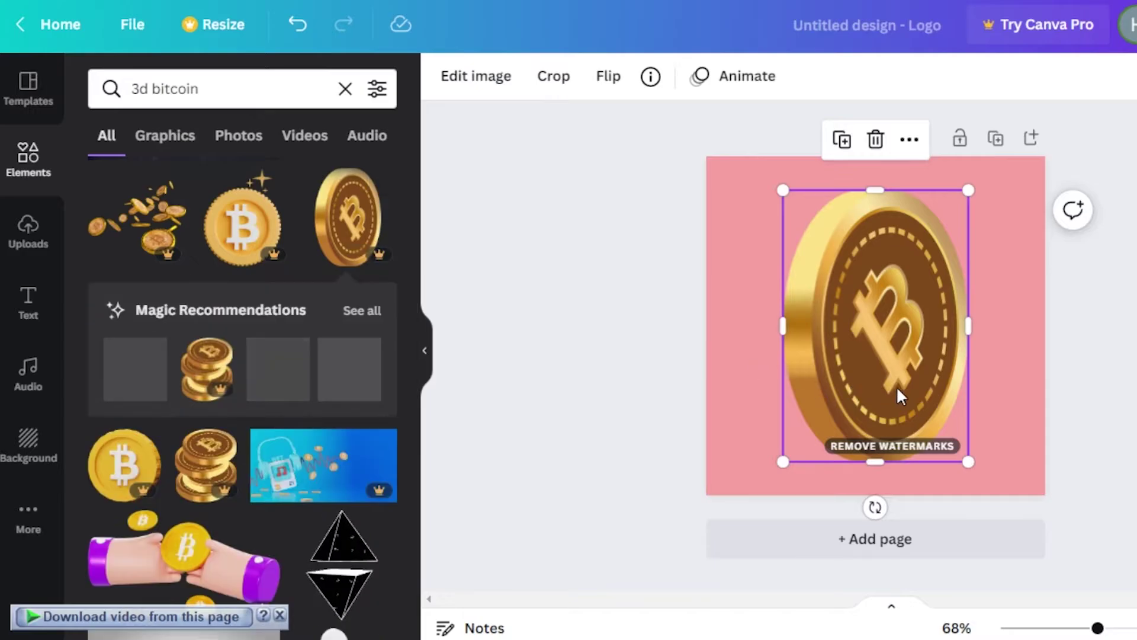
{"action": "mouse_move", "coordinate": [893, 394]}
{"action": "left_mouse_down"}
{"action": "mouse_move", "coordinate": [882, 388]}
{"action": "mouse_move", "coordinate": [904, 388]}
{"action": "left_mouse_up"}
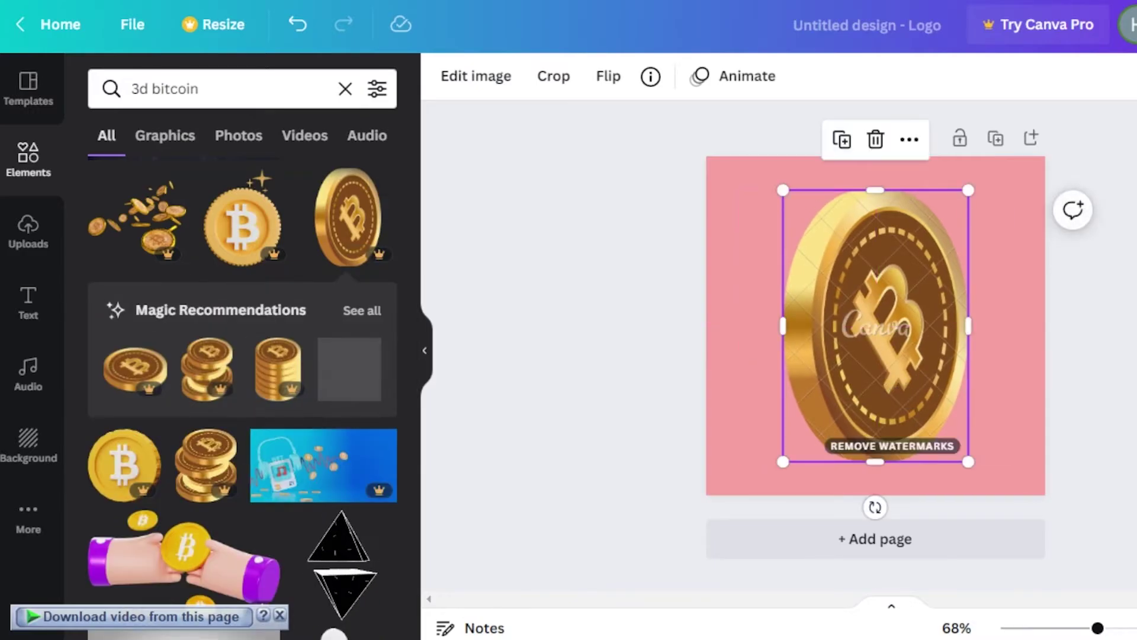
{"action": "key", "text": "Escape"}
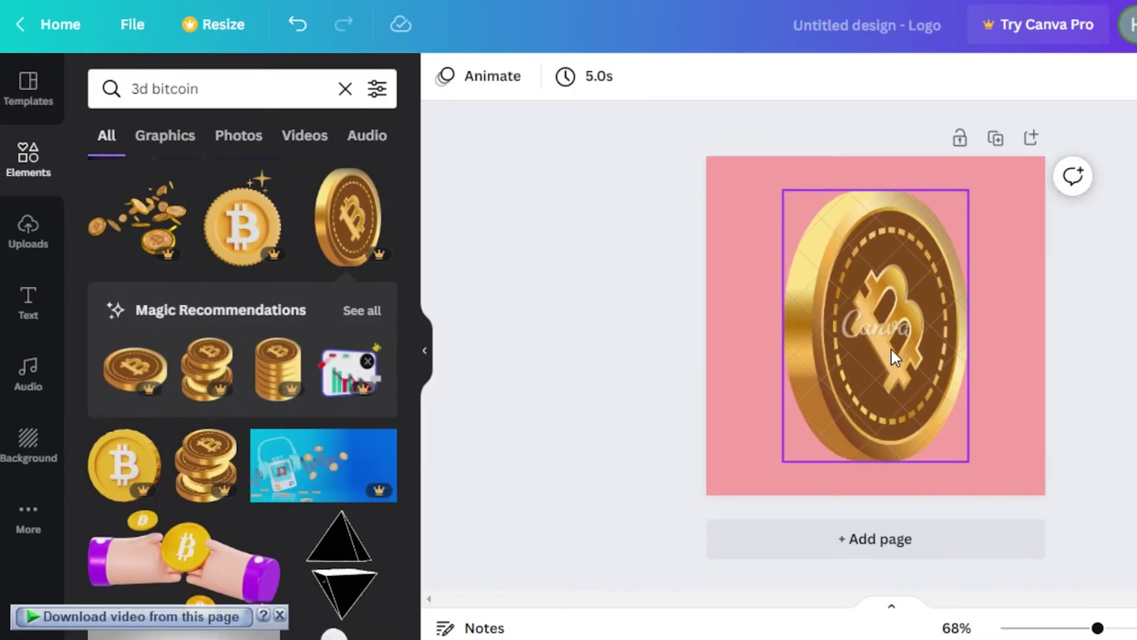
Change the page background to the golden yellow taken from the bitcoin coin's photo colors
{"action": "left_click", "coordinate": [737, 303]}
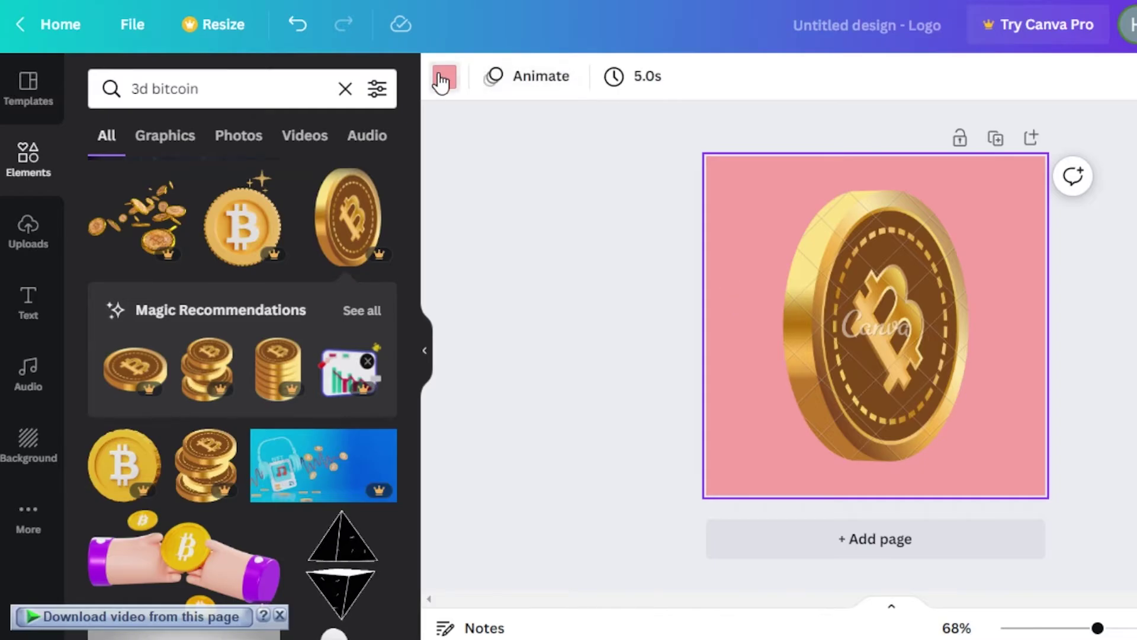
{"action": "left_click", "coordinate": [443, 77]}
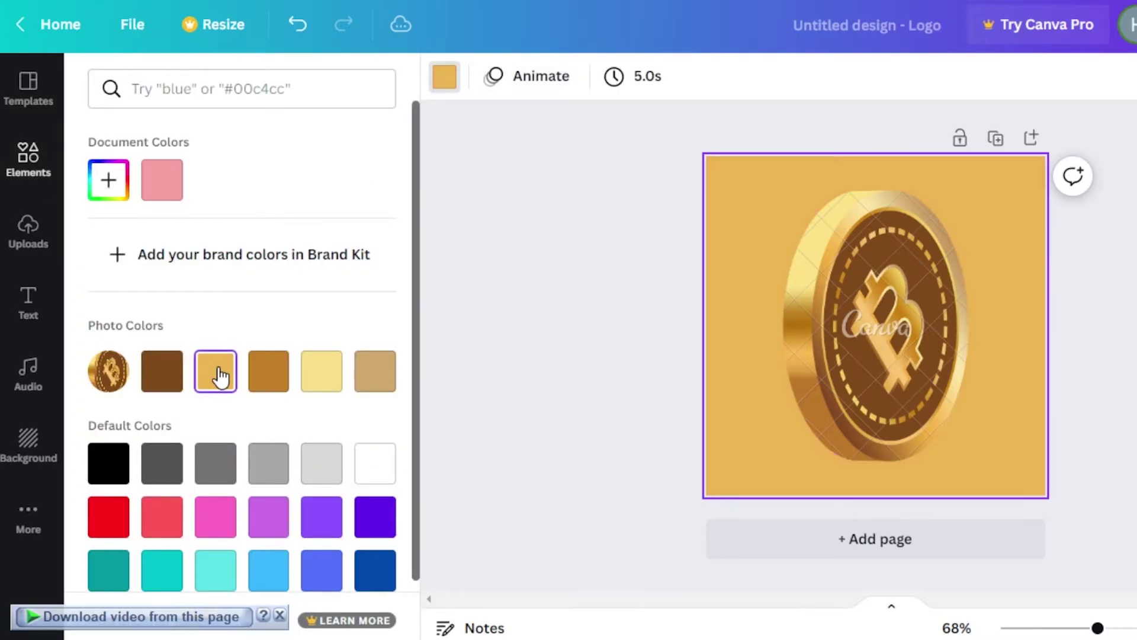
Keep the page background golden yellow and replace the bitcoin coin with the animated black double pyramid from the 3d bitcoin results
{"action": "left_click", "coordinate": [332, 391]}
{"action": "left_click", "coordinate": [235, 377]}
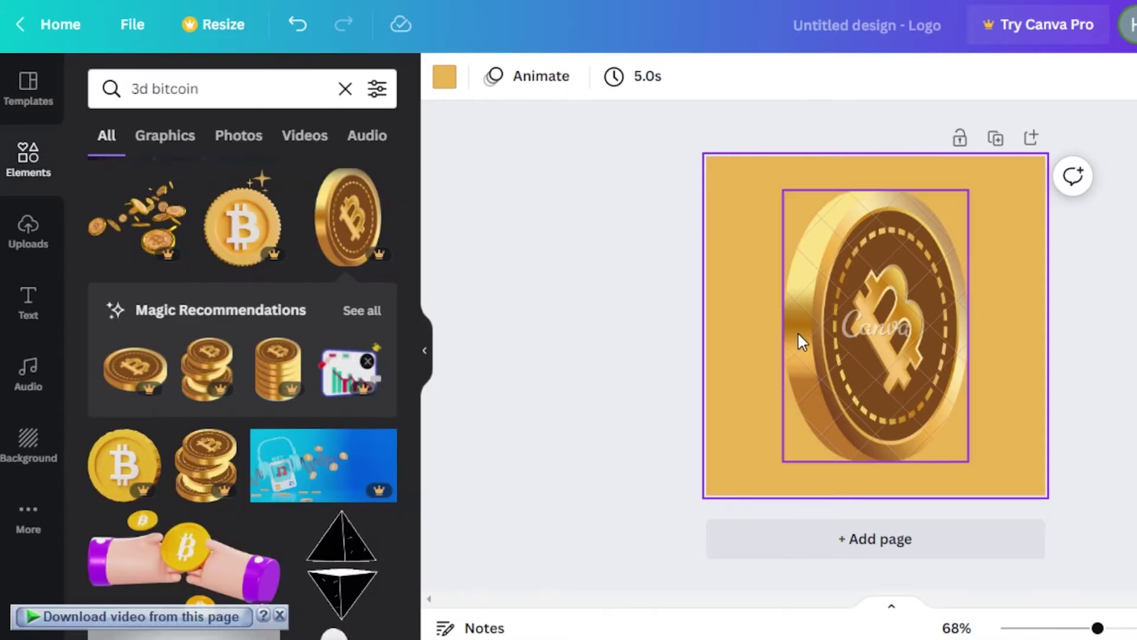
{"action": "left_click", "coordinate": [342, 563]}
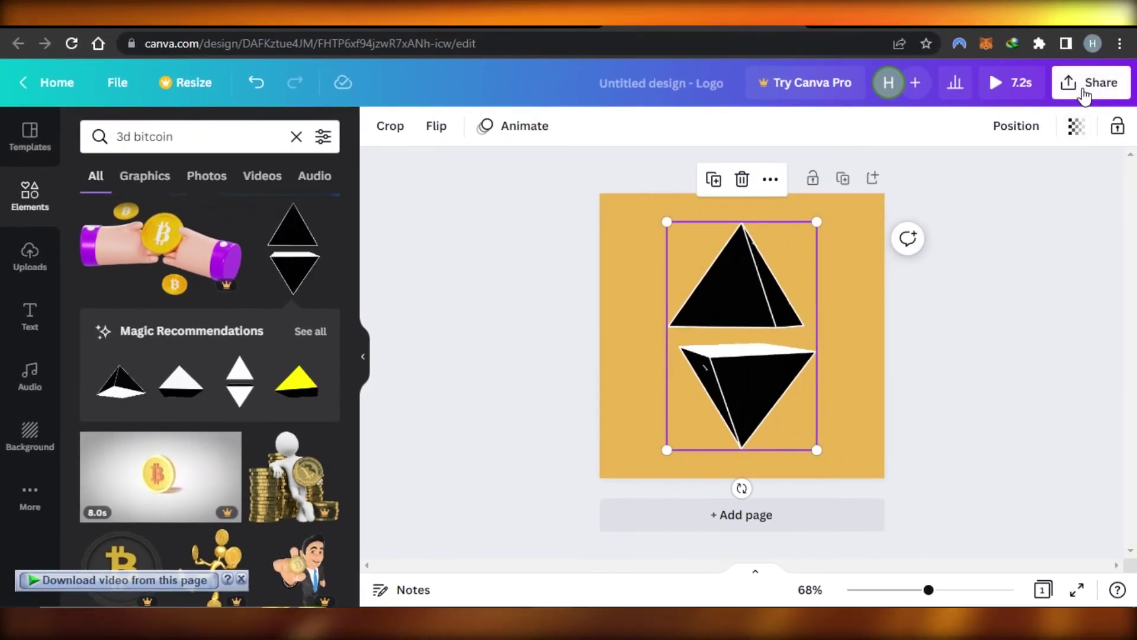
Export the design as an MP4 Video, dismiss the download manager's file prompt without saving and close the export message
{"action": "left_click", "coordinate": [1129, 79]}
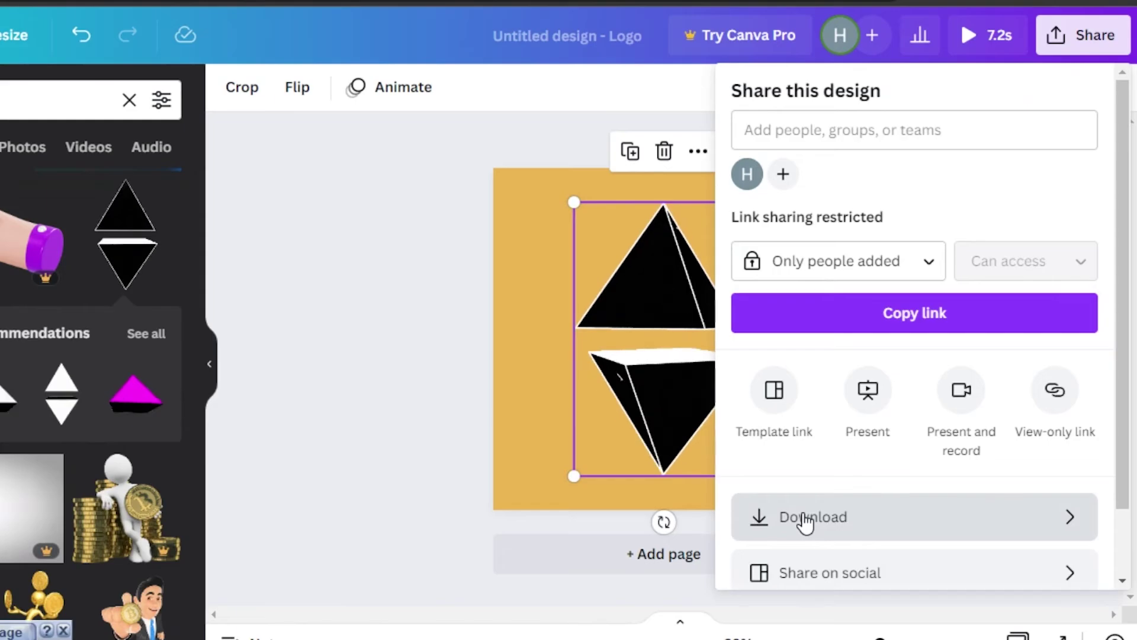
{"action": "left_click", "coordinate": [805, 519]}
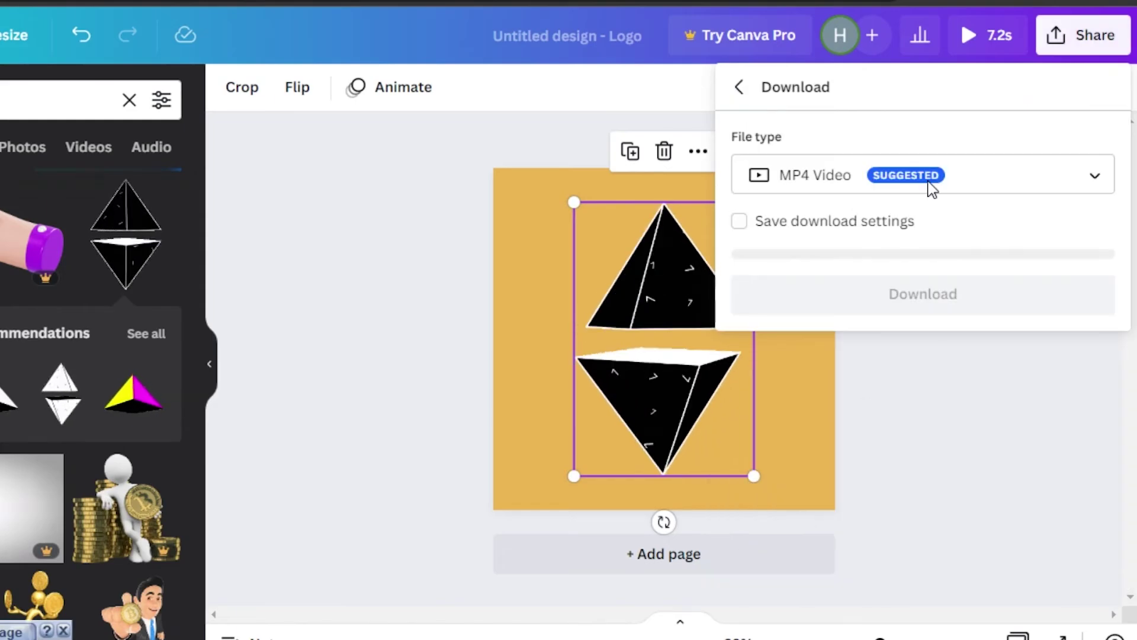
{"action": "left_click", "coordinate": [814, 176]}
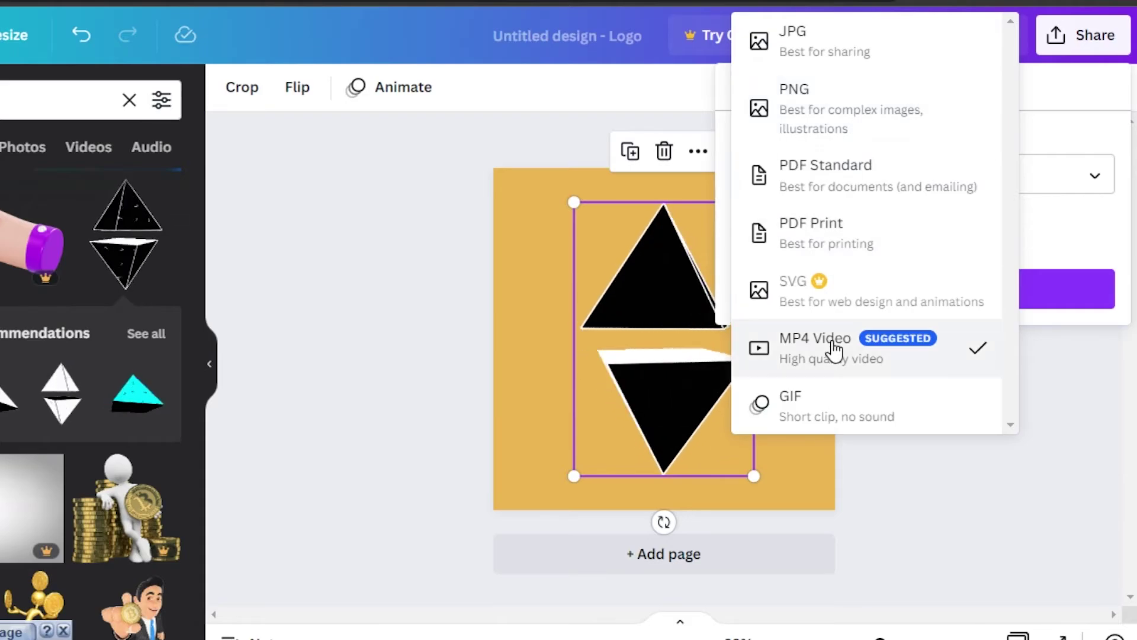
{"action": "left_click", "coordinate": [936, 517]}
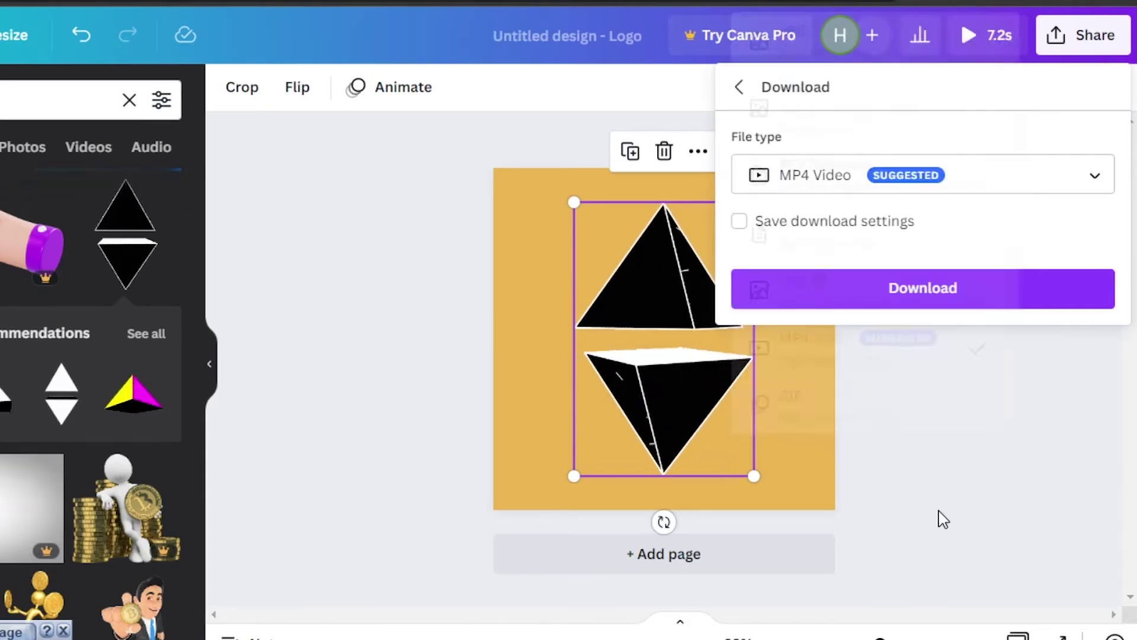
{"action": "left_click", "coordinate": [926, 290]}
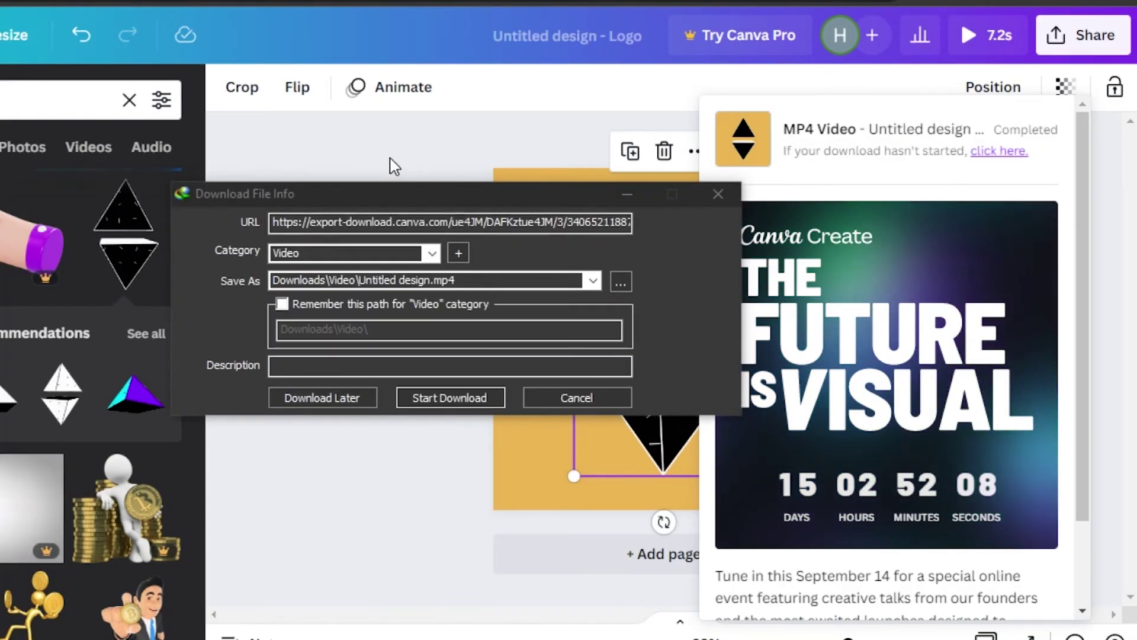
{"action": "left_click", "coordinate": [719, 197]}
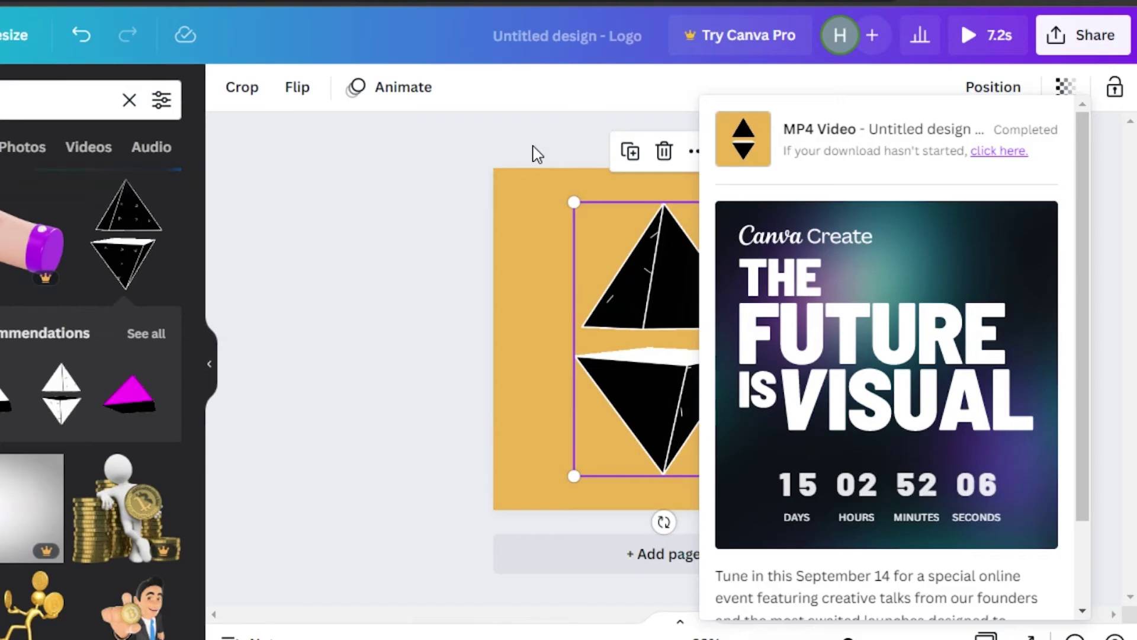
{"action": "left_click", "coordinate": [494, 119]}
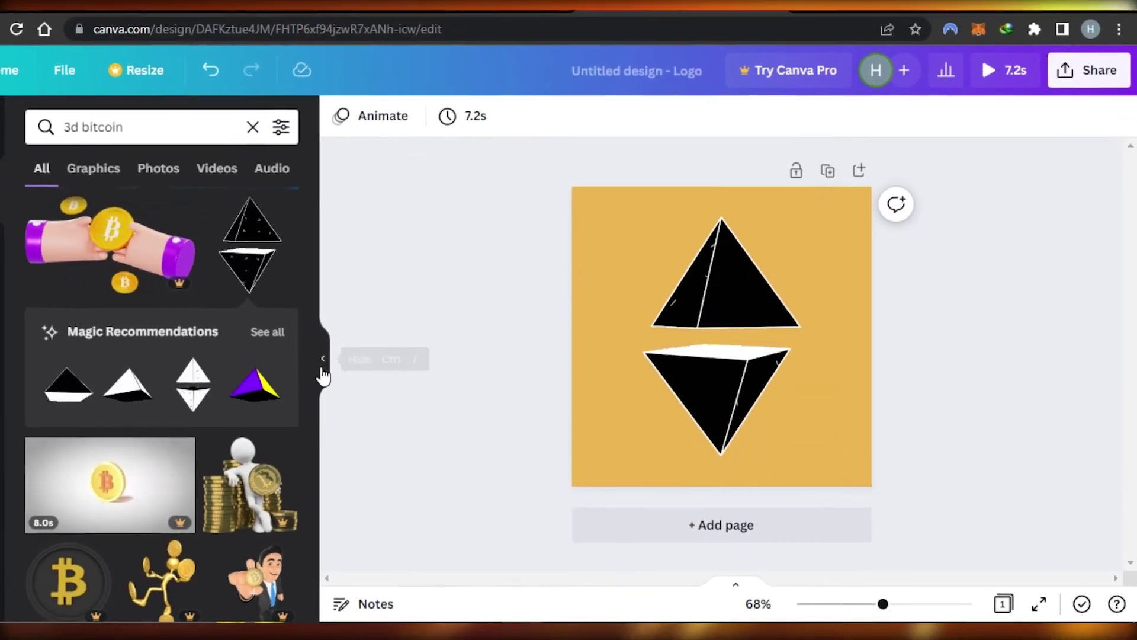
Browse down and back up through the 3d bitcoin elements, look at the Logo templates and return to the elements
{"action": "left_click_drag", "start_coordinate": [341, 370], "coordinate": [352, 474]}
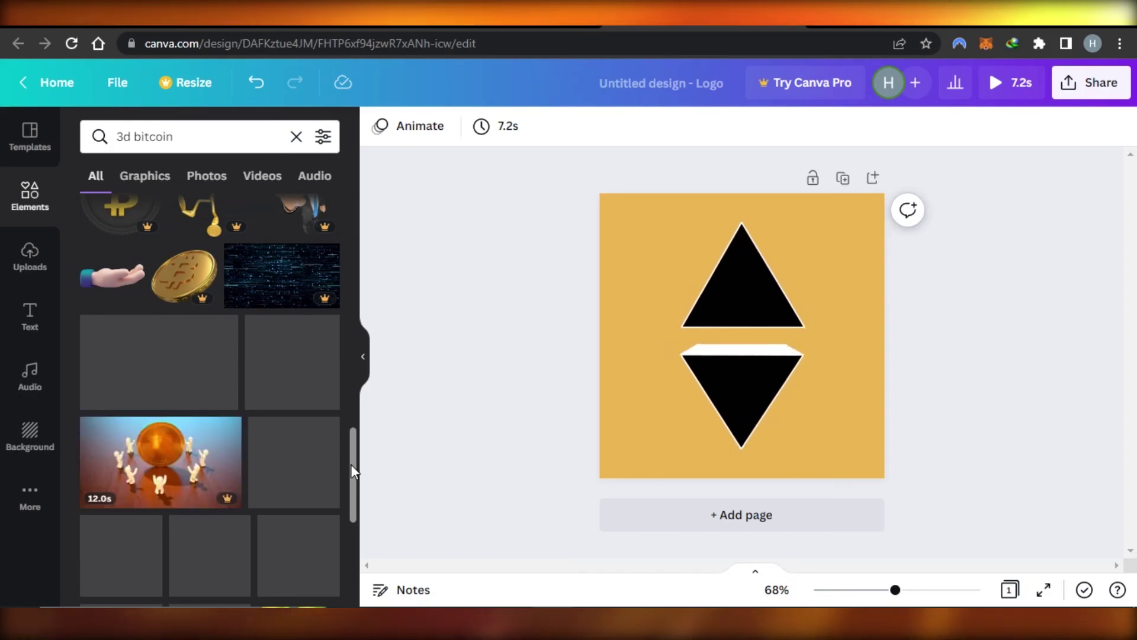
{"action": "scroll", "coordinate": [353, 474], "scroll_direction": "down", "scroll_amount": 2}
{"action": "left_click_drag", "start_coordinate": [354, 486], "coordinate": [358, 315]}
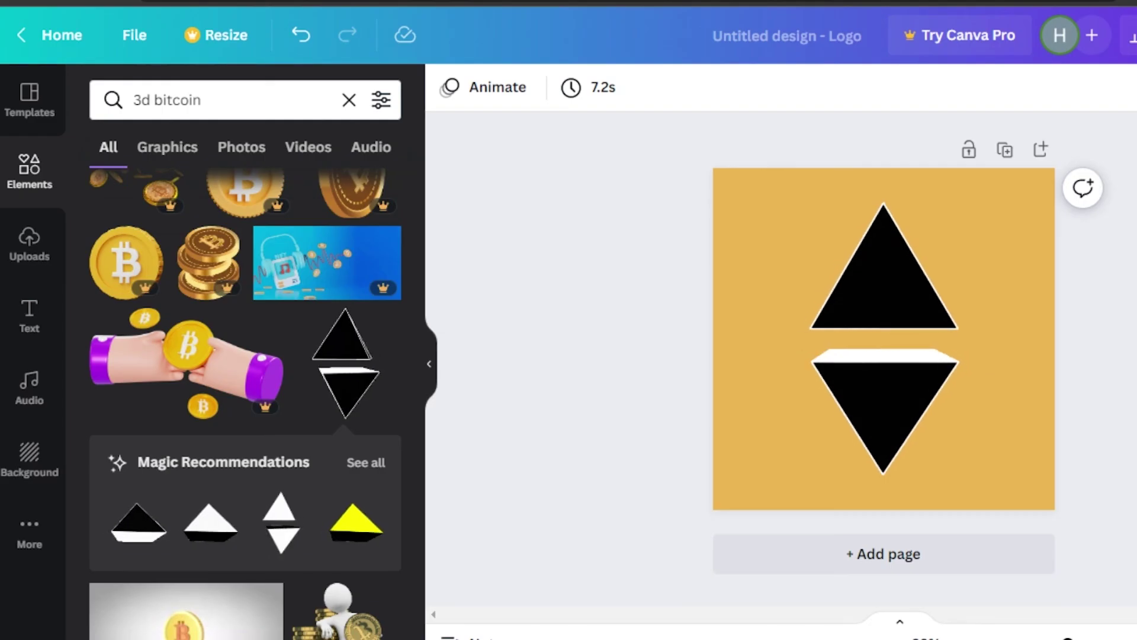
{"action": "left_click_drag", "start_coordinate": [417, 370], "coordinate": [378, 167]}
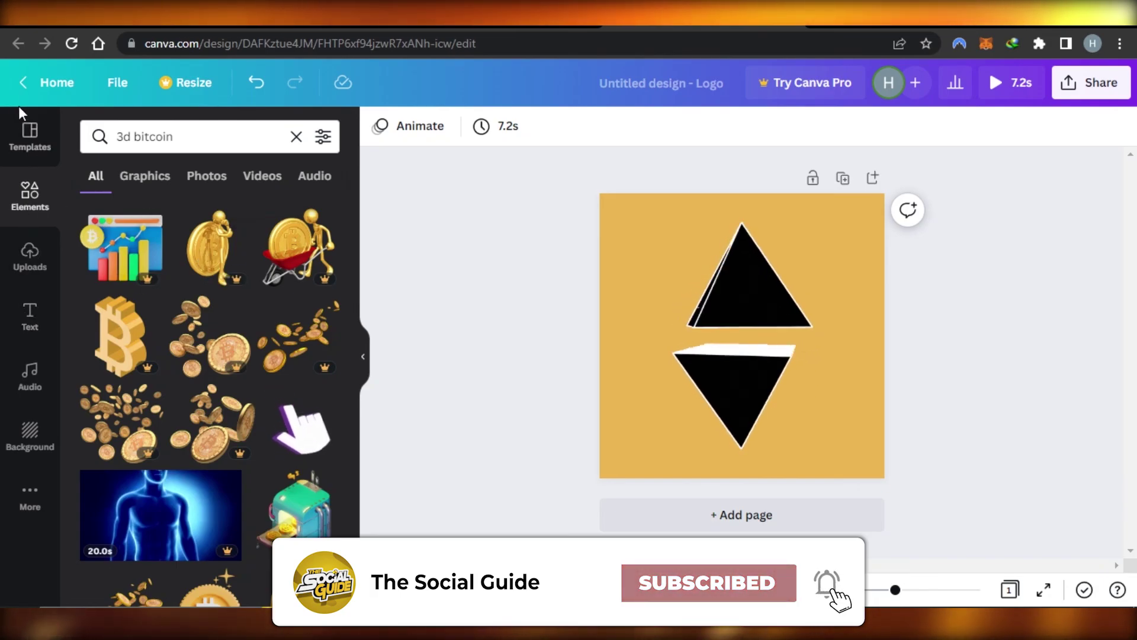
{"action": "left_click", "coordinate": [33, 138]}
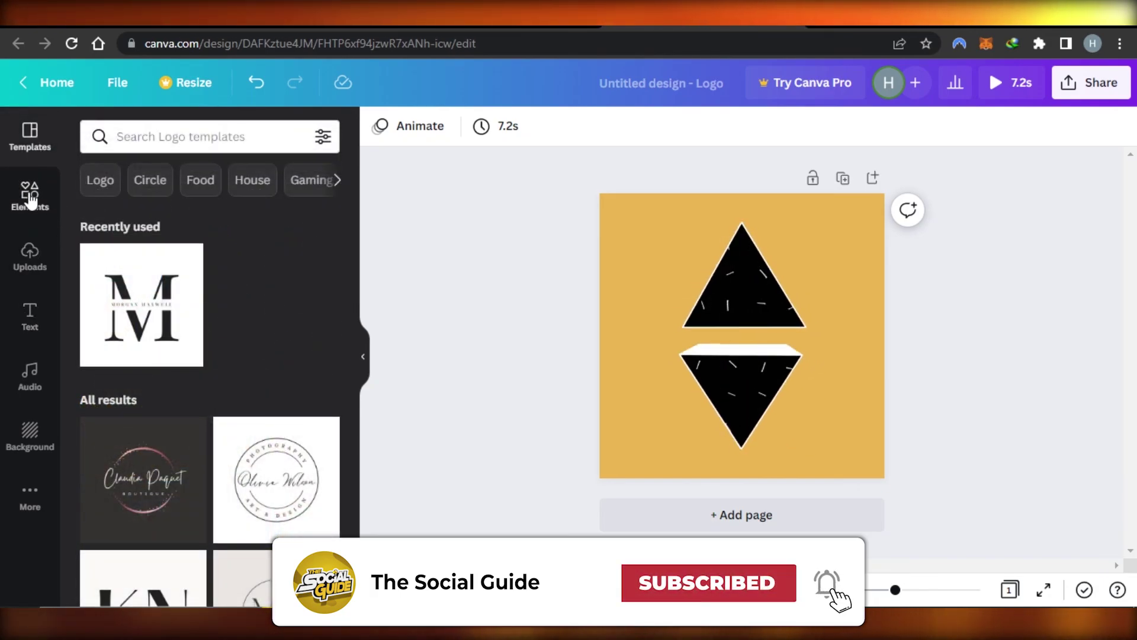
{"action": "left_click", "coordinate": [31, 199]}
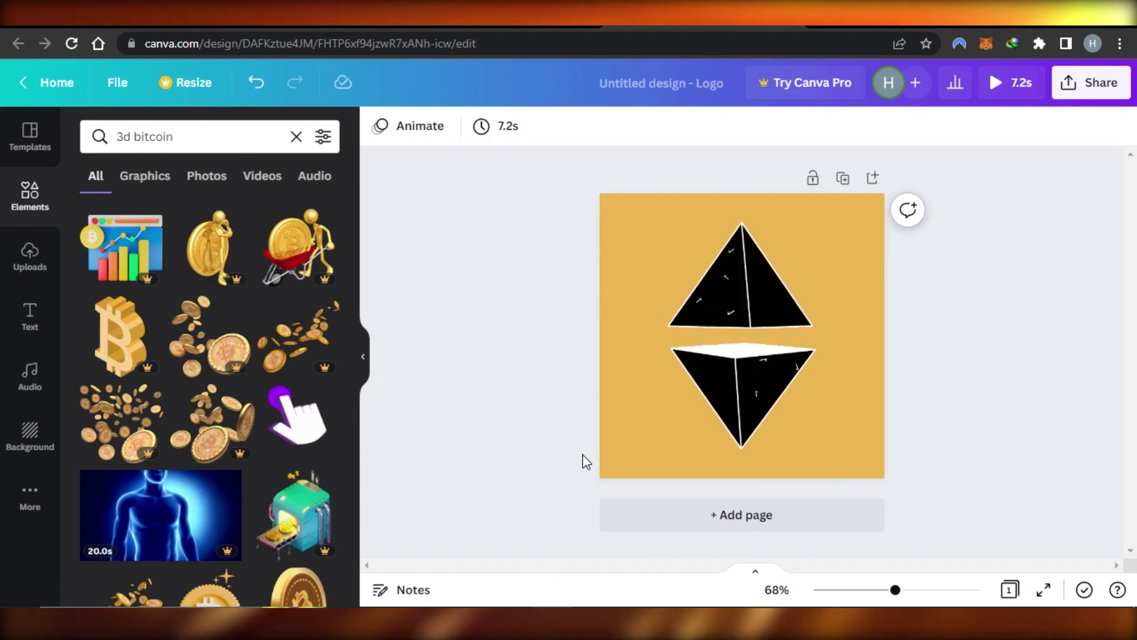